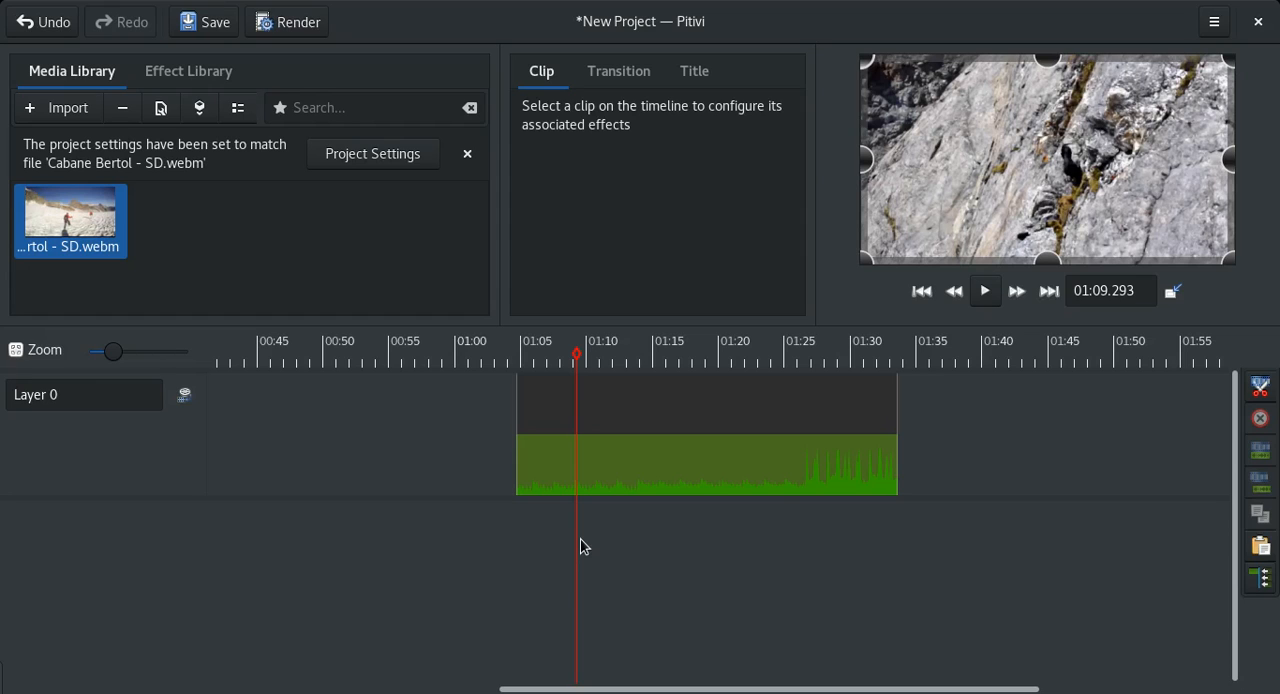
# Select the timeline clip, try lowering its overall opacity to about 0.85, and return it to full opacity.
pyautogui.click(641, 418)
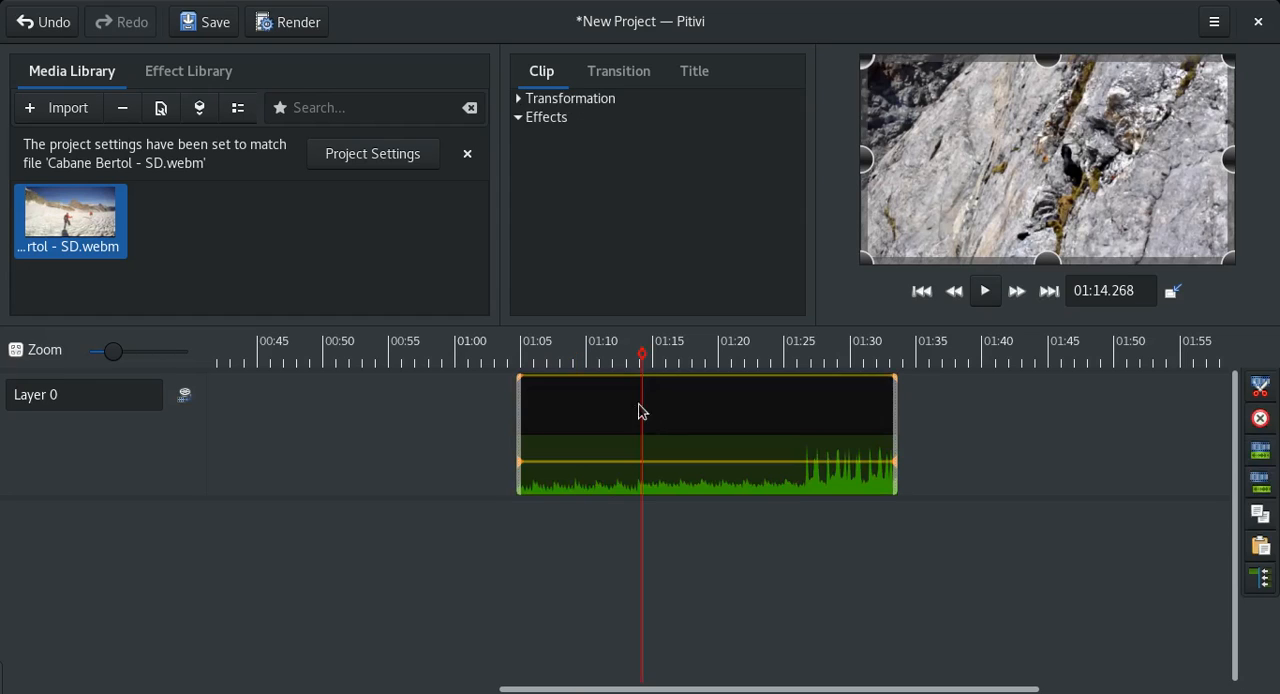
pyautogui.click(688, 402)
pyautogui.moveTo(690, 382); pyautogui.dragTo(701, 392)
pyautogui.moveTo(701, 392)
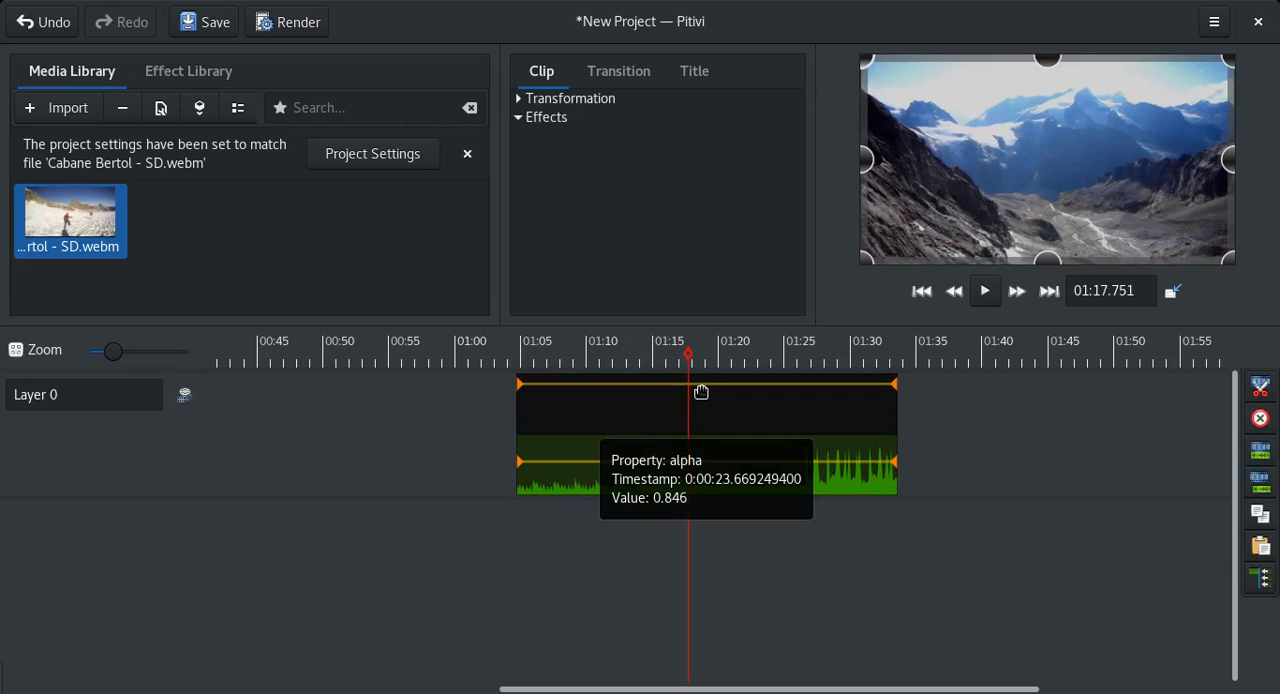
pyautogui.moveTo(701, 392); pyautogui.dragTo(746, 363)
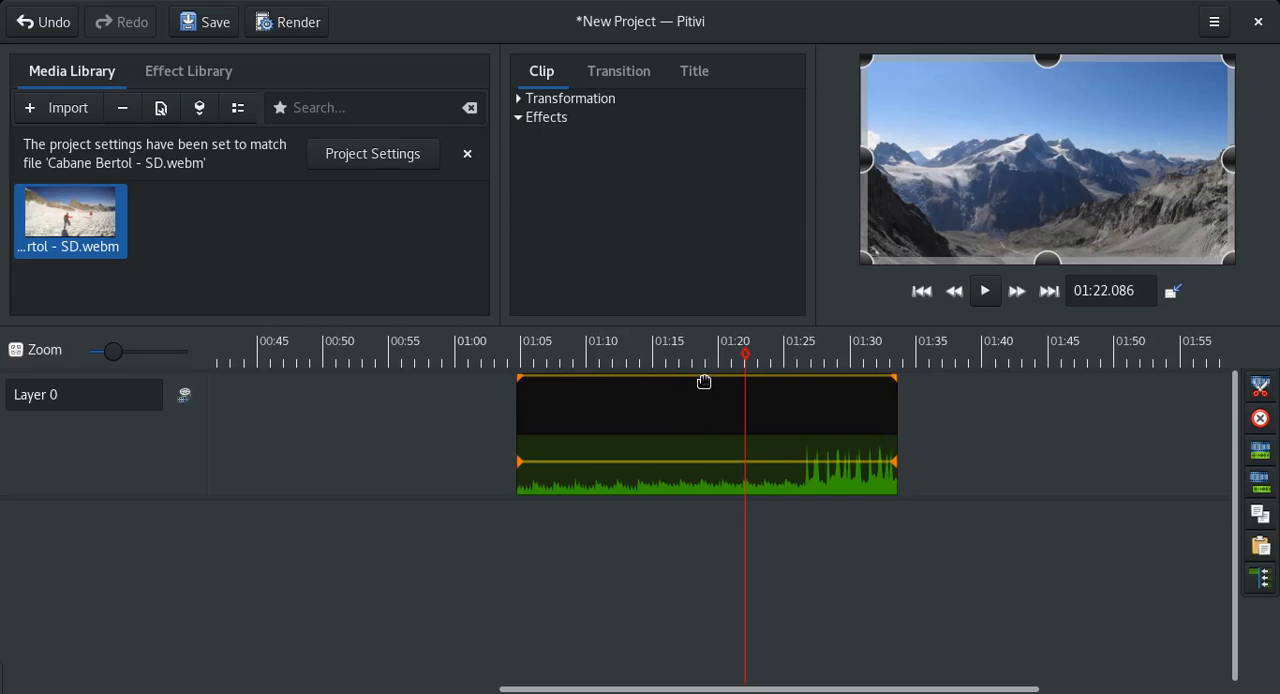
# Add an opacity keyframe near 01:19, lower it to zero, and preview the fade from about 01:09.
pyautogui.click(704, 400)
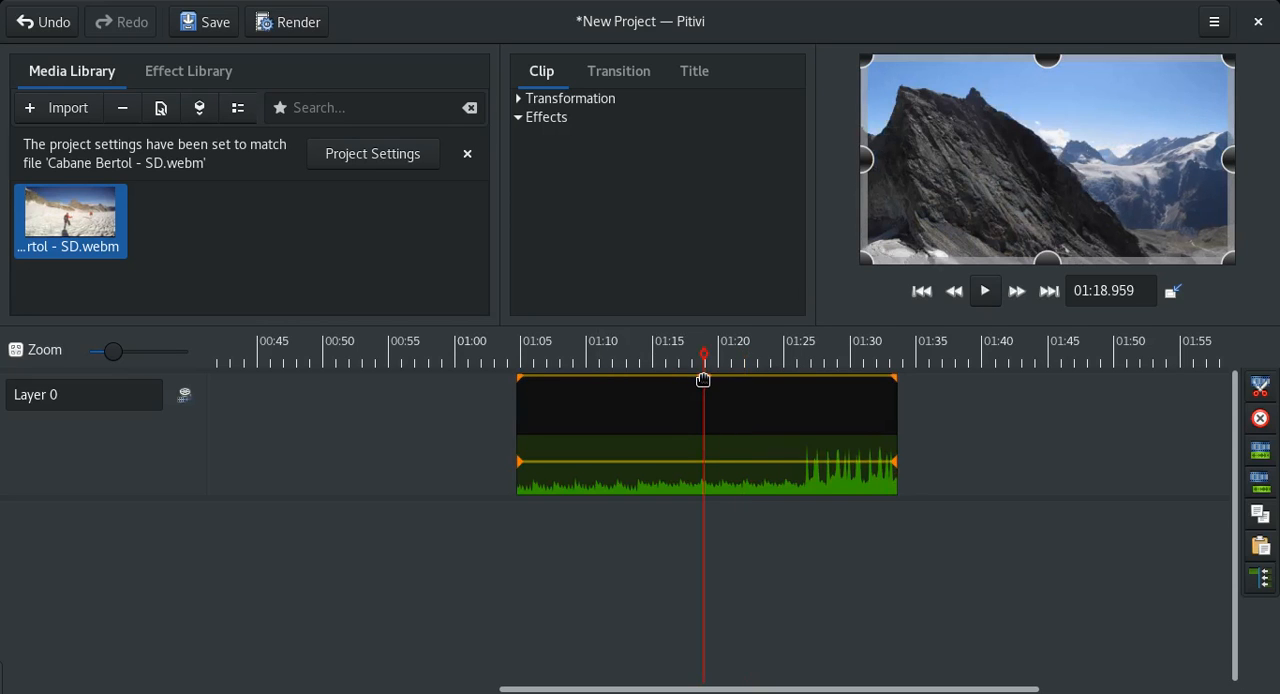
pyautogui.moveTo(703, 380); pyautogui.dragTo(708, 430)
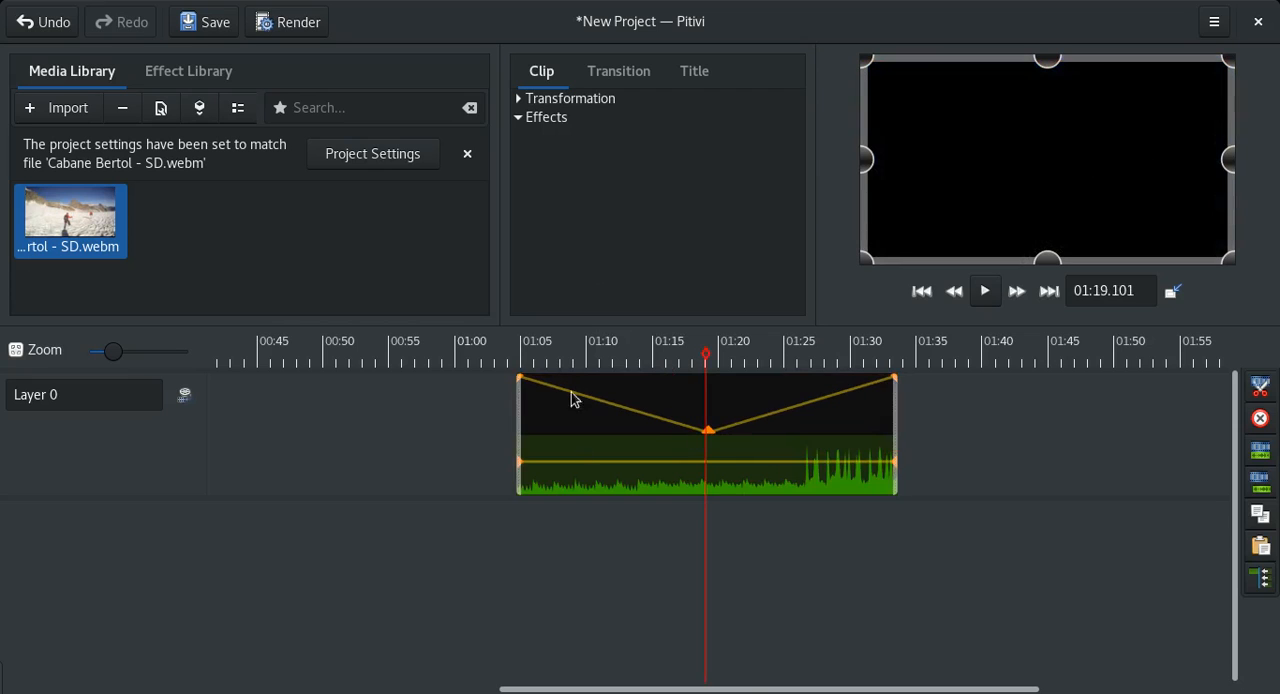
pyautogui.click(577, 356)
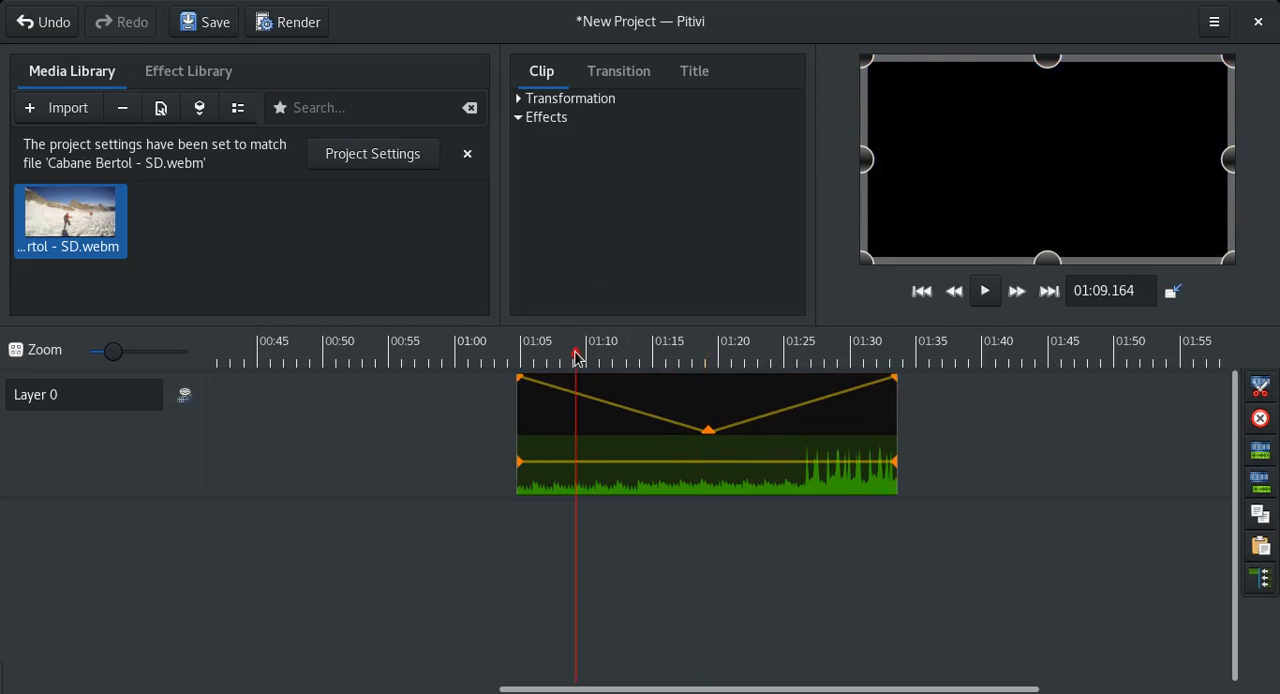
pyautogui.click(984, 294)
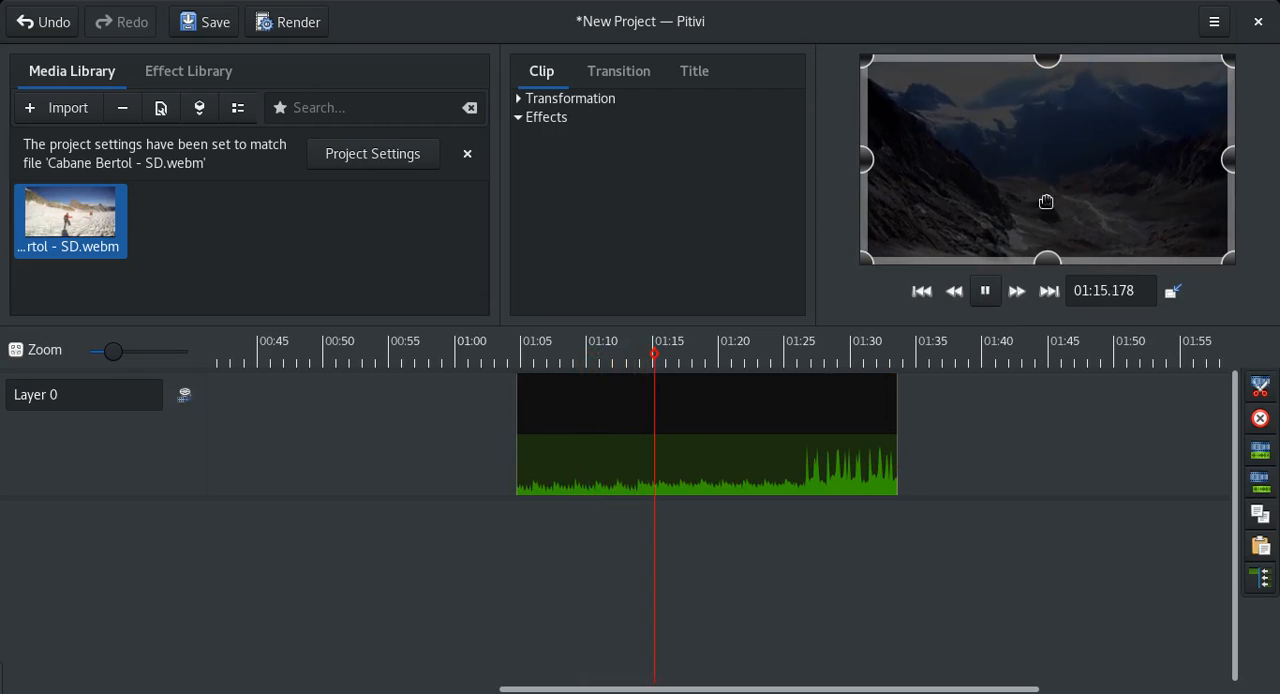
pyautogui.click(985, 291)
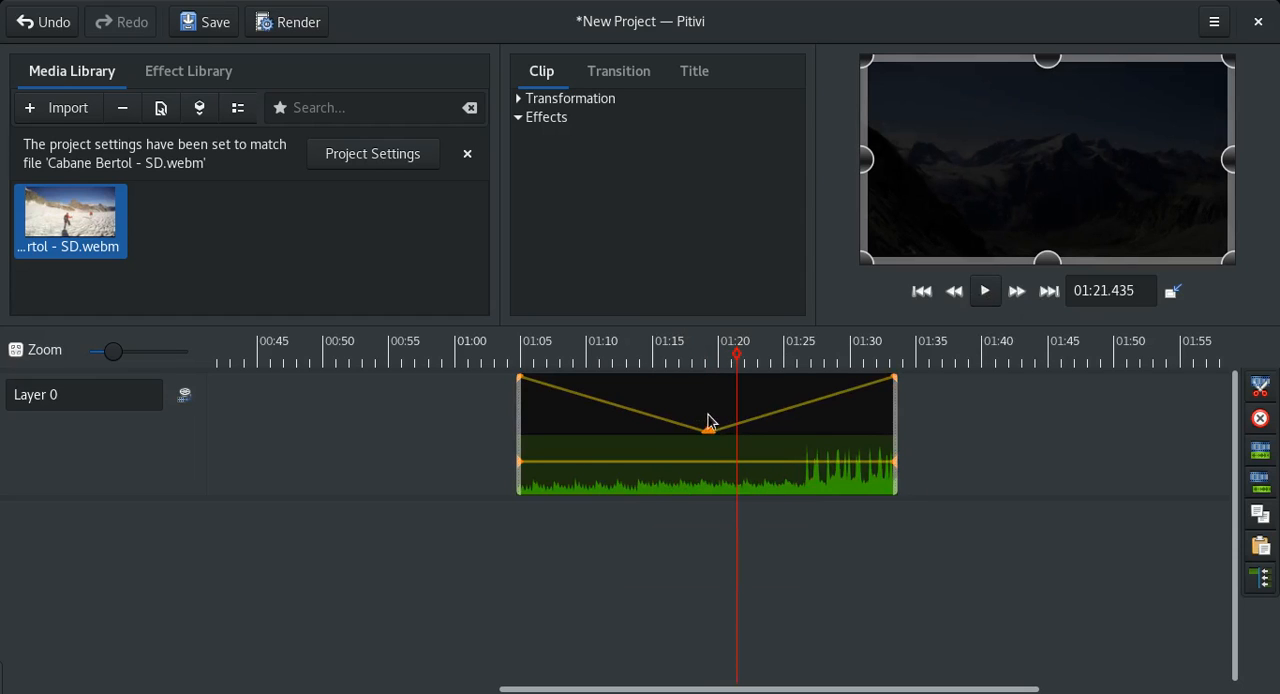
pyautogui.moveTo(702, 431)
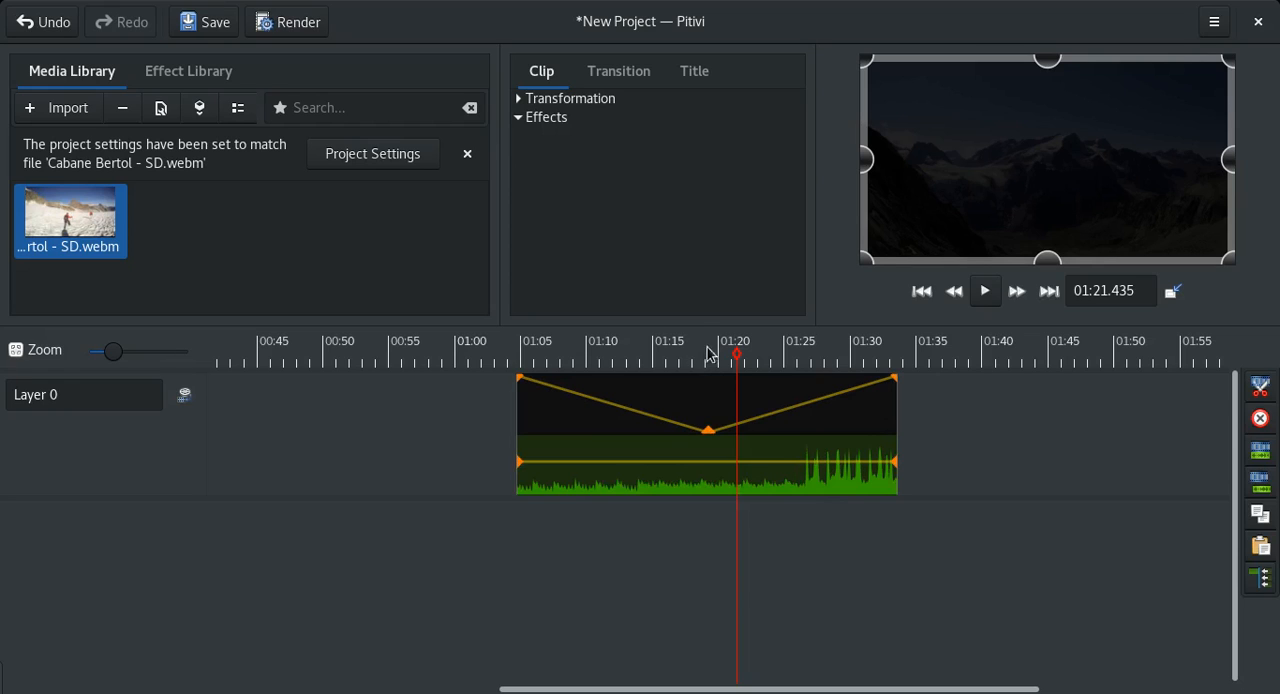
# Open the clip's transformation settings and set its X position to 320.
pyautogui.click(522, 99)
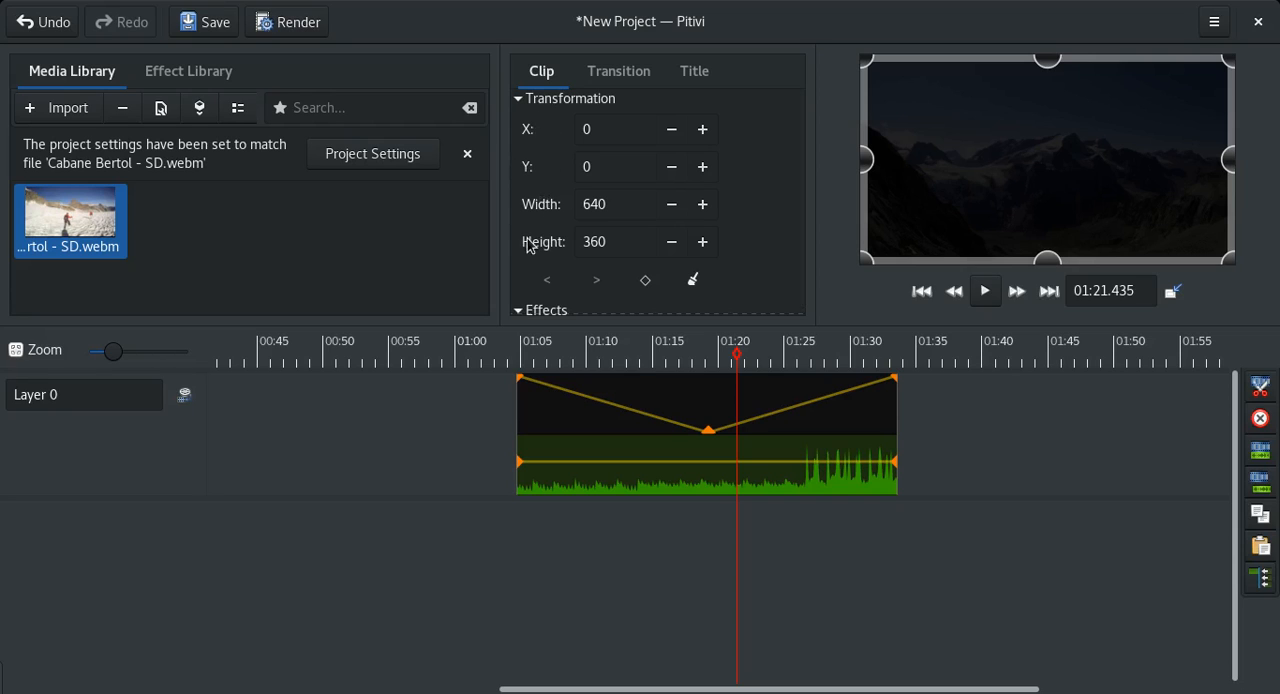
pyautogui.doubleClick(599, 136)
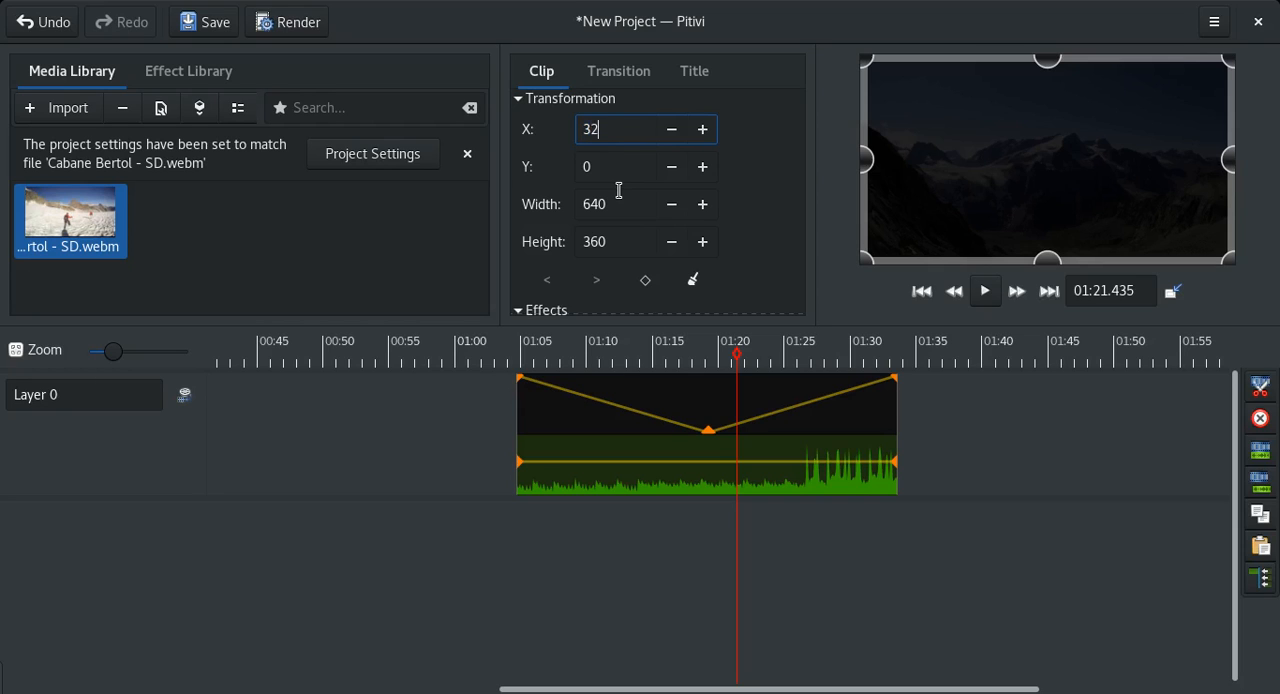
pyautogui.write('320')
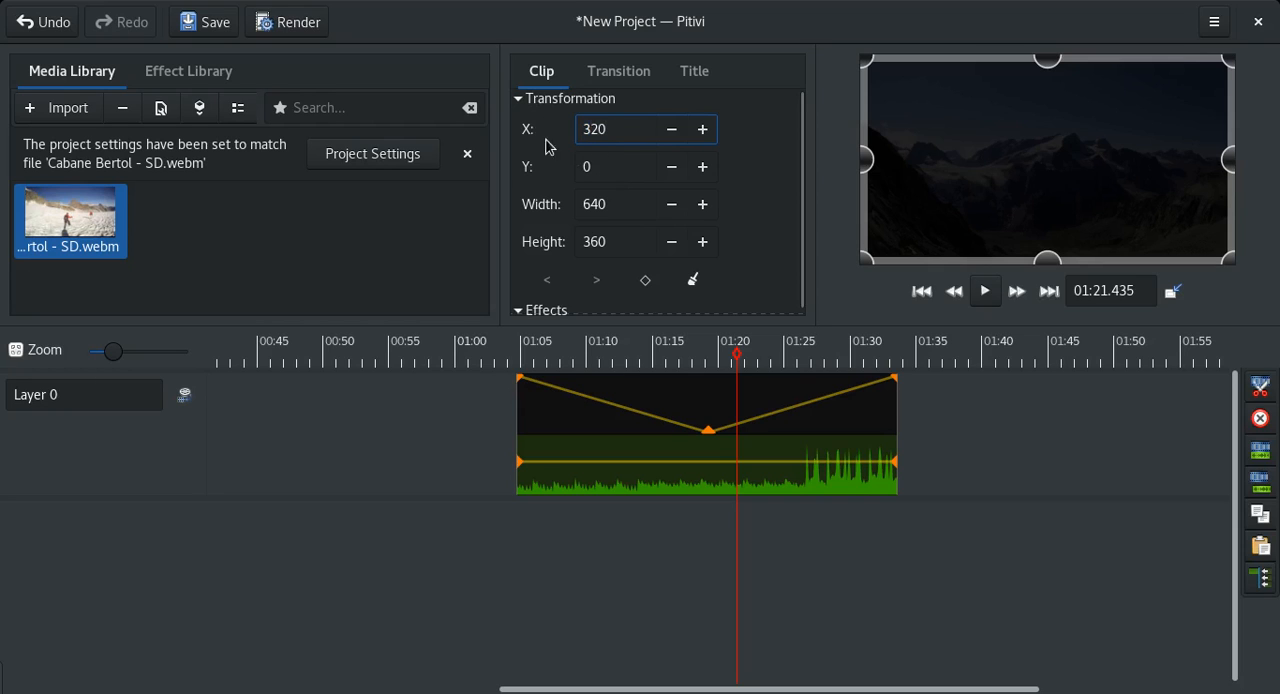
pyautogui.press('Tab')
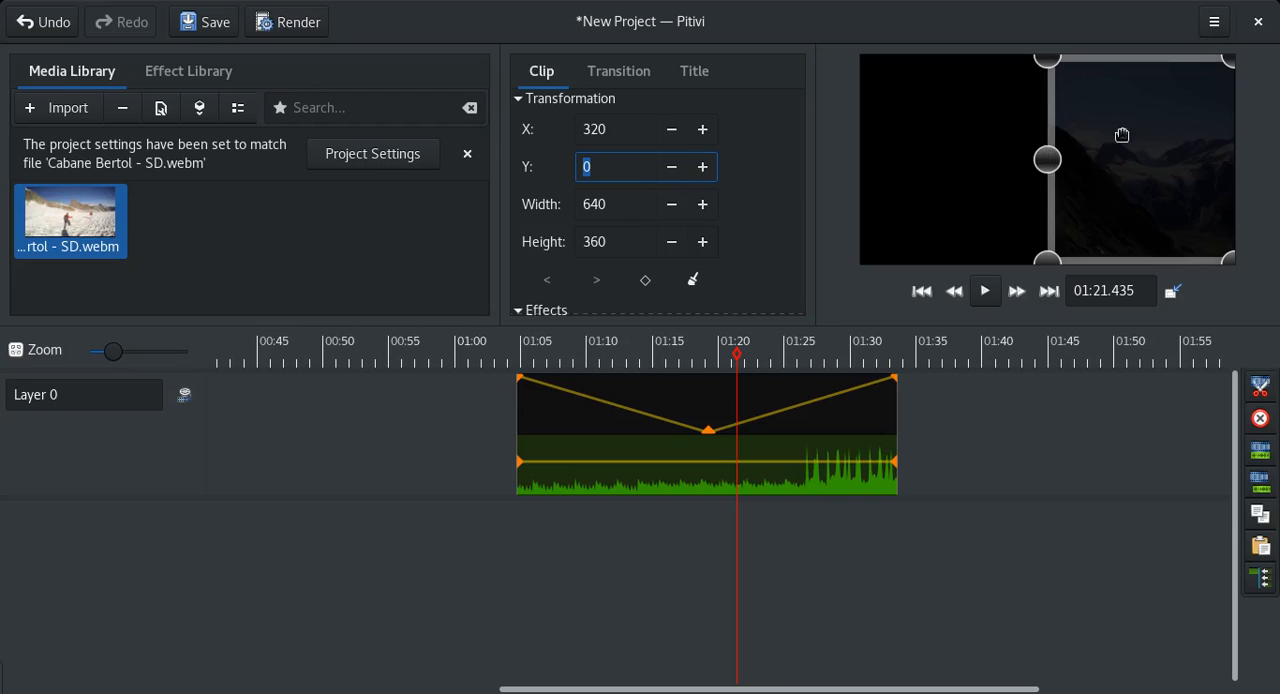
# Raise the clip's middle opacity keyframe back to full and scrub the clip from about 01:06 to 01:19.
pyautogui.moveTo(708, 431); pyautogui.dragTo(709, 377)
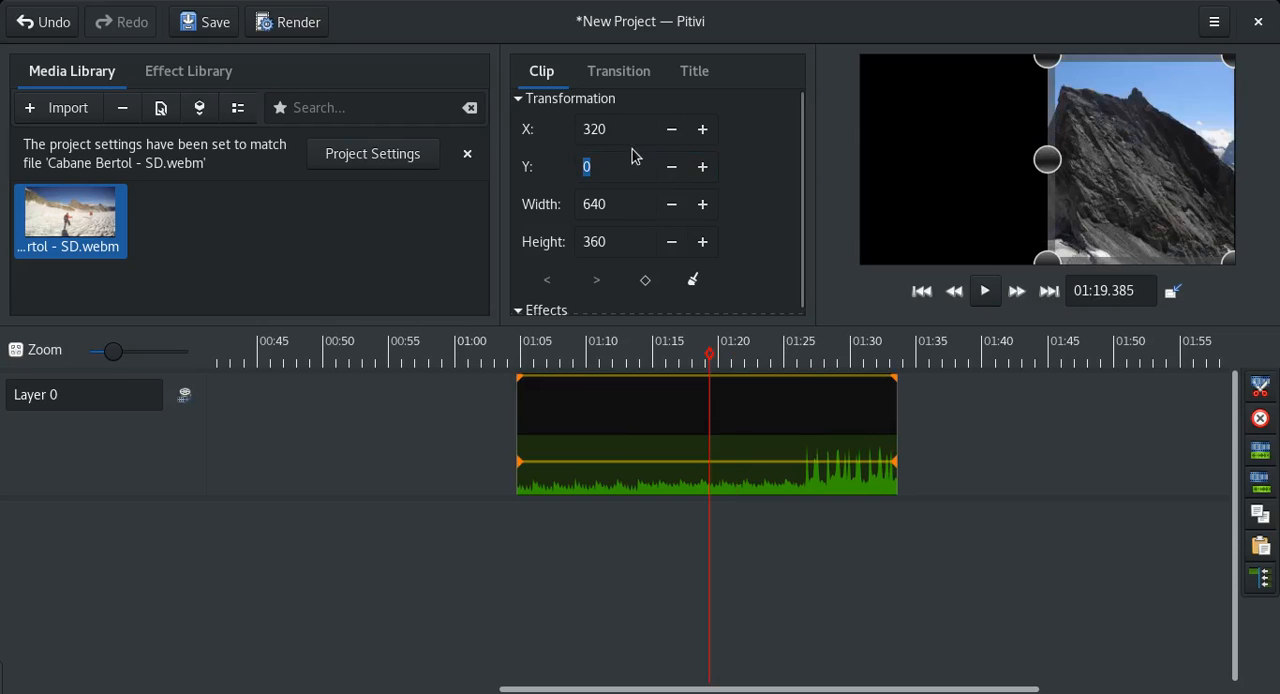
pyautogui.click(535, 358)
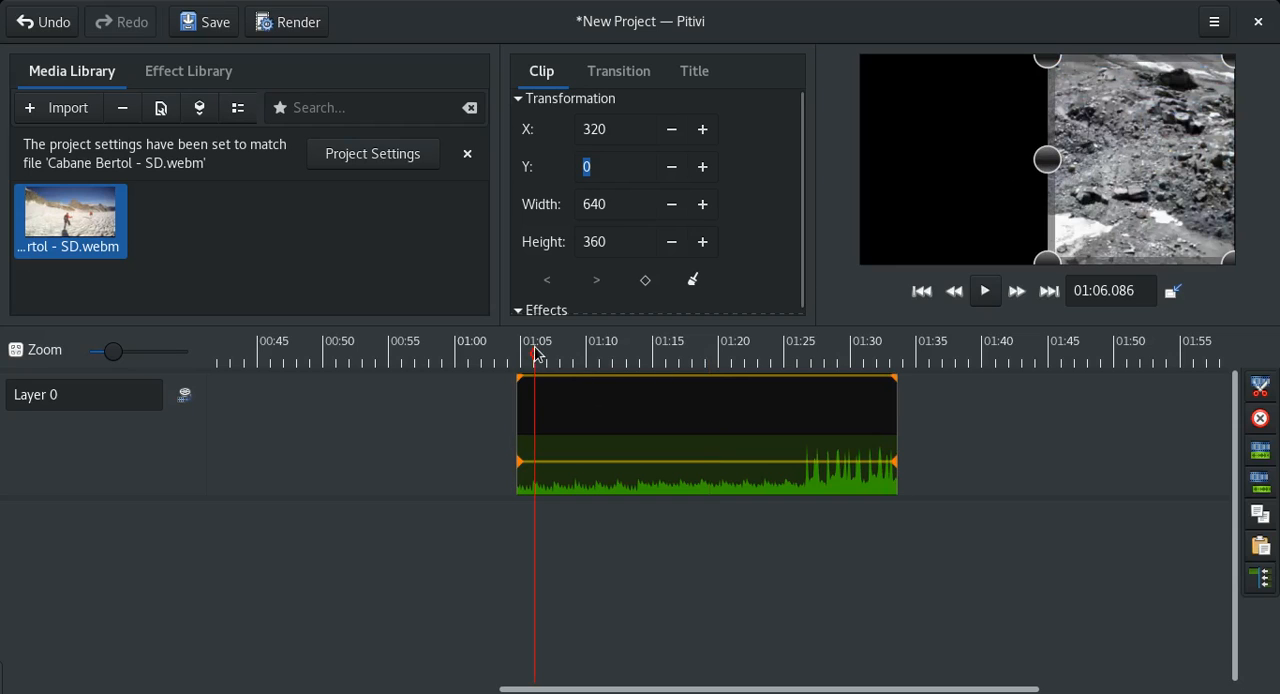
pyautogui.moveTo(536, 358); pyautogui.dragTo(705, 355)
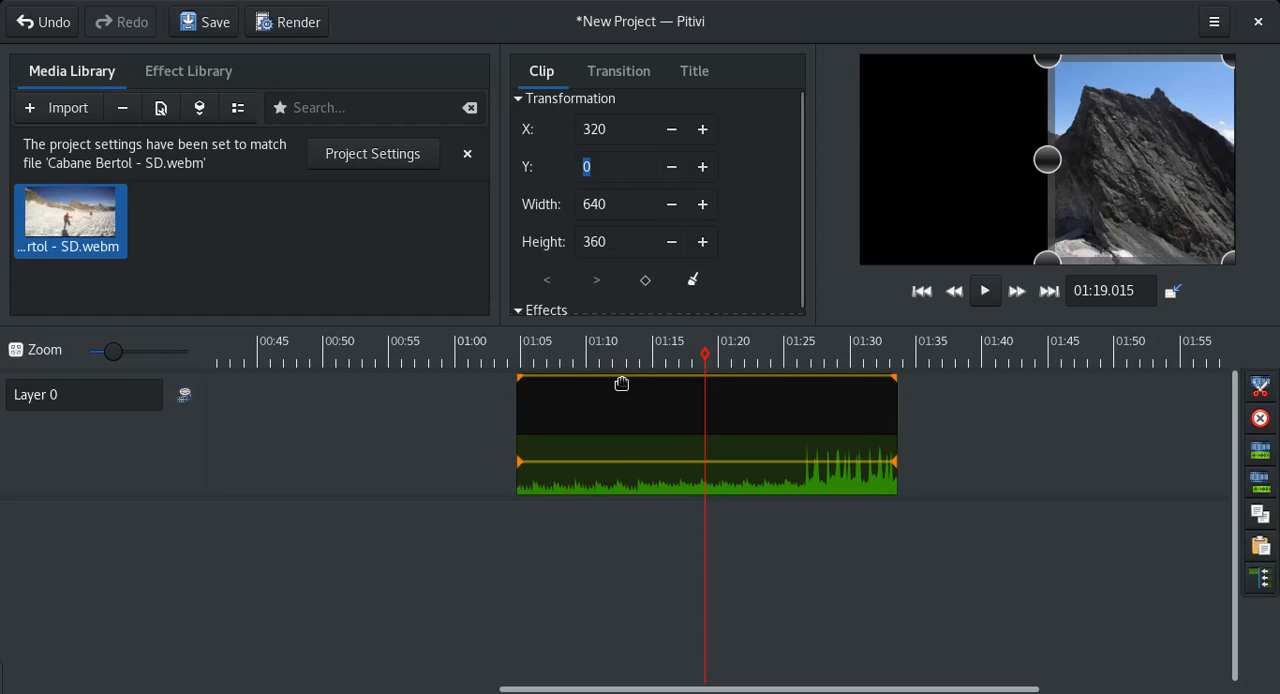
# Activate keyframes for the clip's transformation and add a keyframe at about 01:17.9.
pyautogui.click(646, 286)
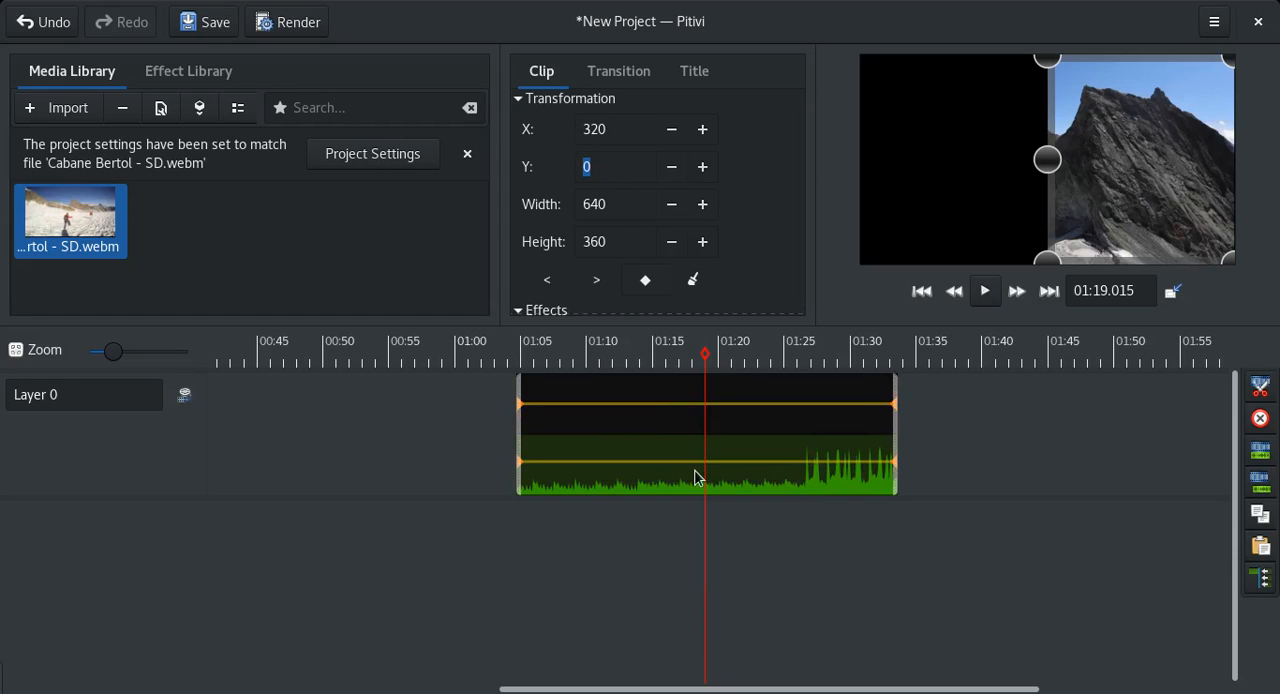
pyautogui.doubleClick(689, 405)
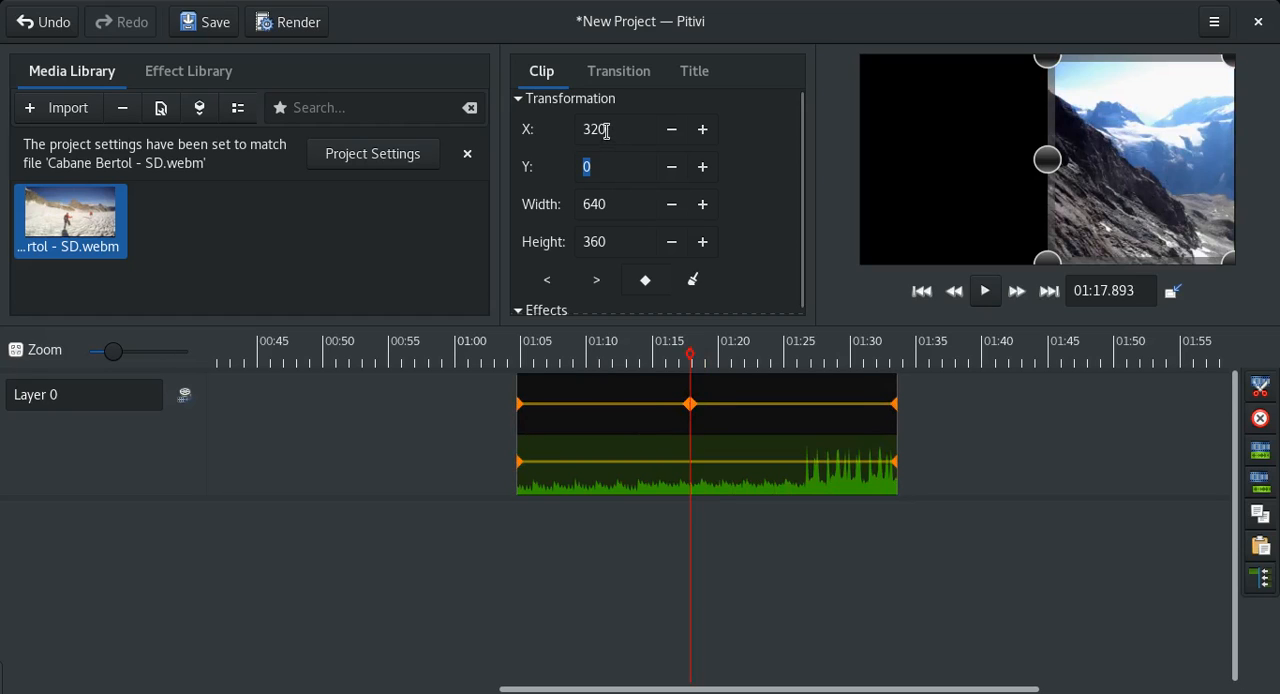
# Set the middle transformation keyframe's X to 120, width to 200 and Y to -23.
pyautogui.moveTo(609, 130); pyautogui.dragTo(577, 141)
pyautogui.write('12')
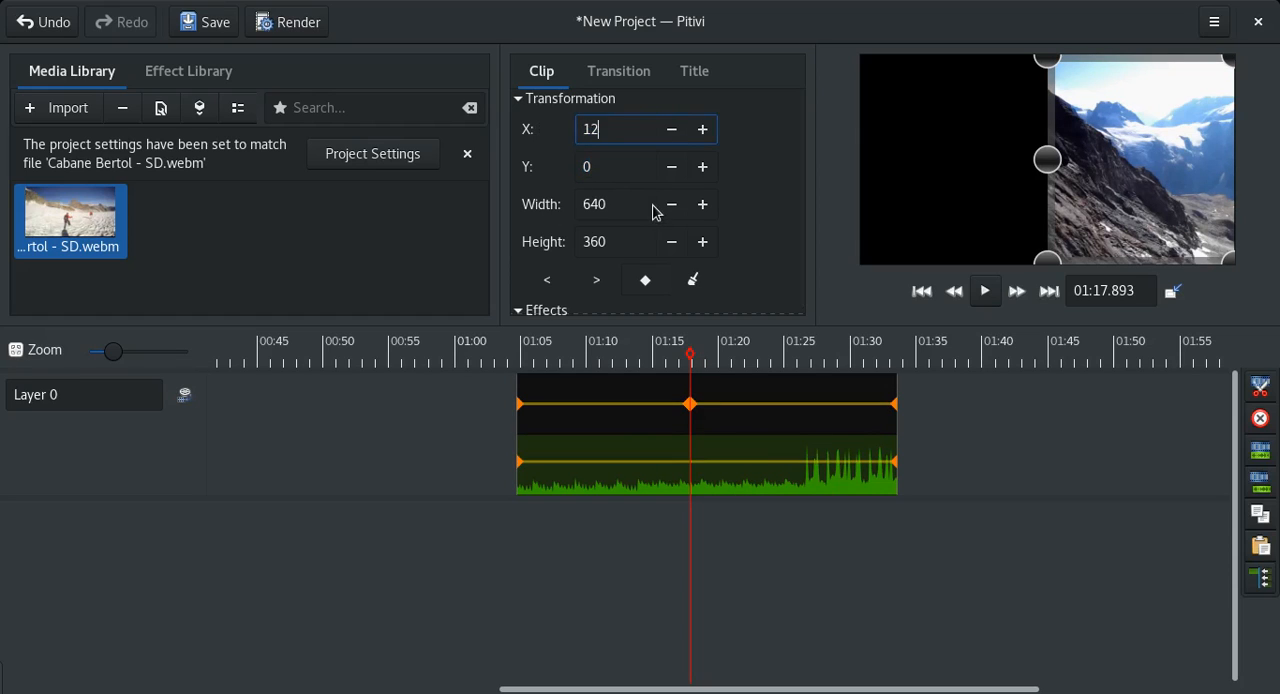
pyautogui.write('0')
pyautogui.press('Tab')
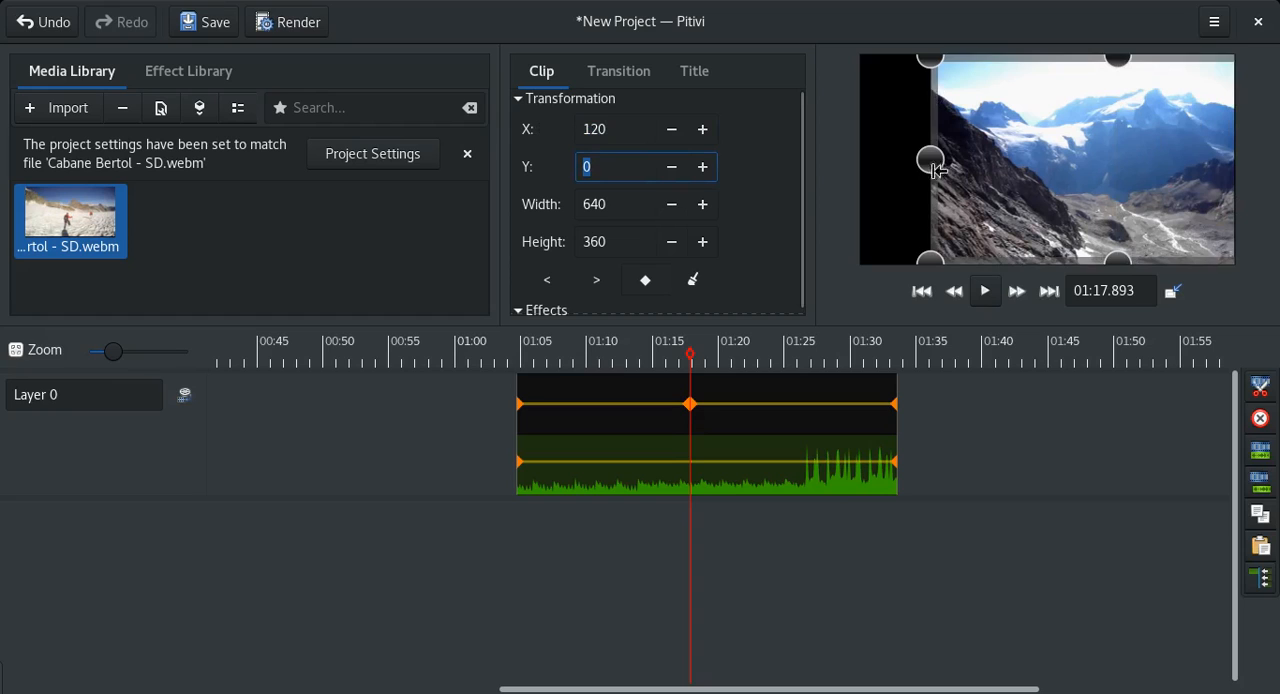
pyautogui.doubleClick(600, 208)
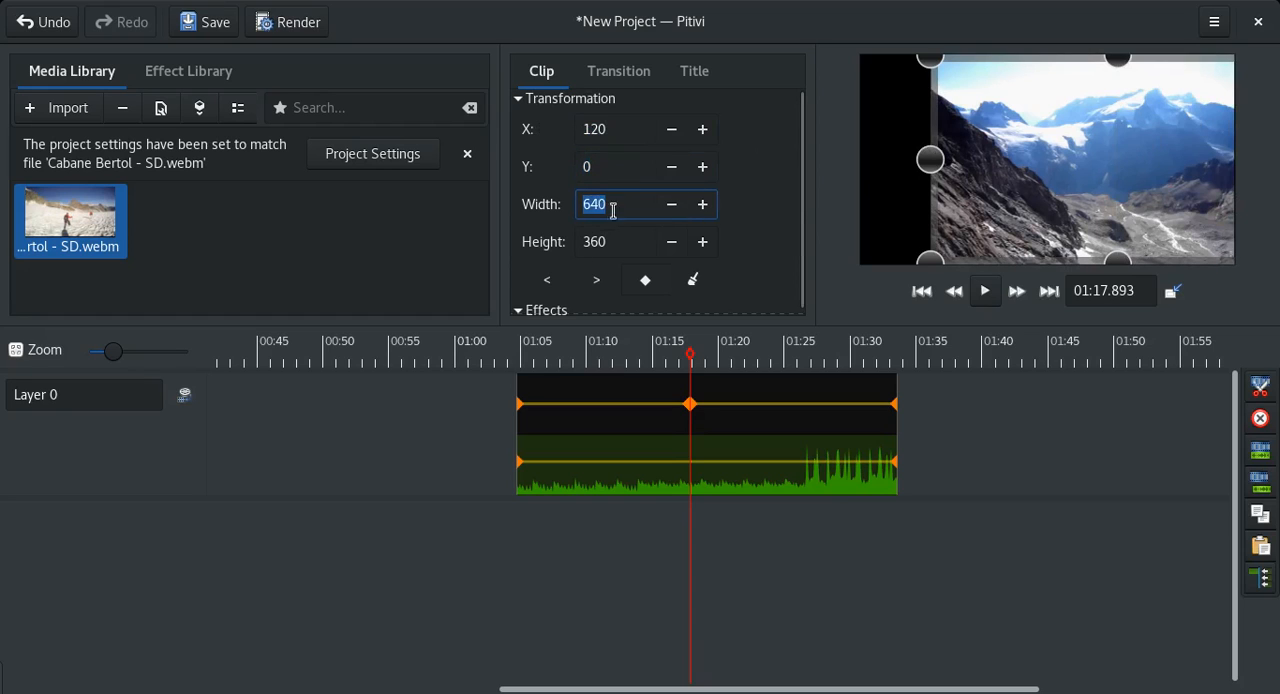
pyautogui.write('200')
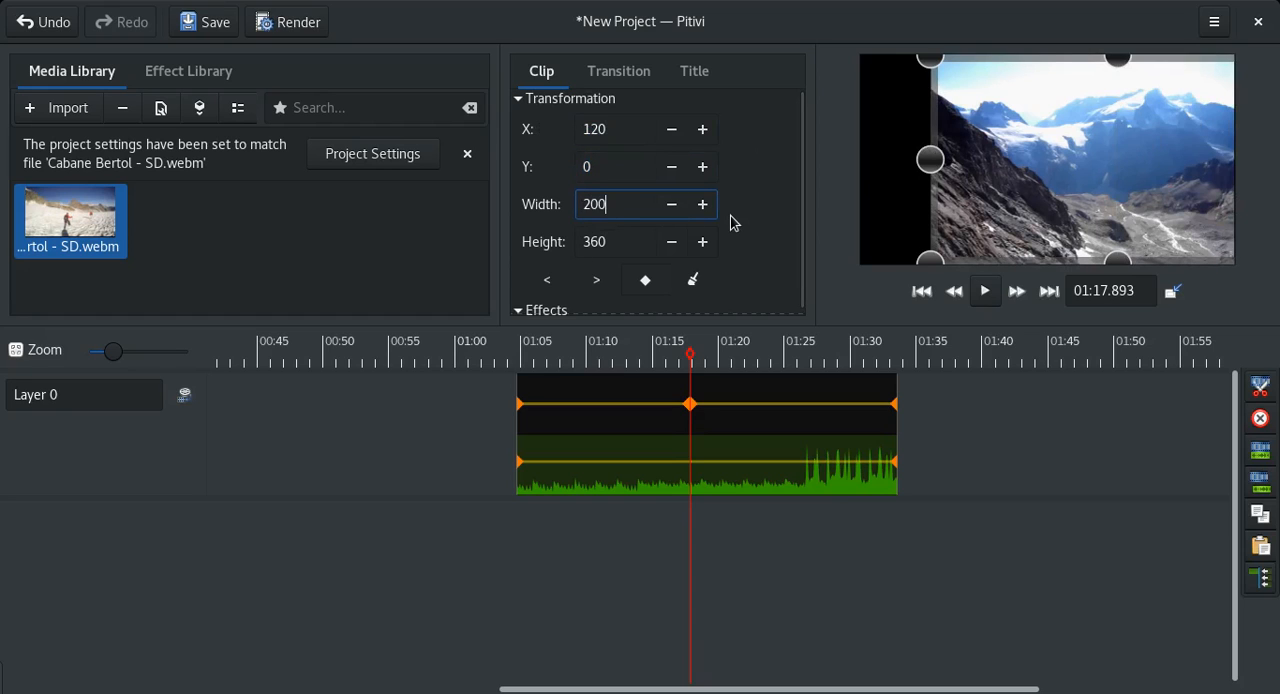
pyautogui.press('Tab')
pyautogui.click(672, 170)
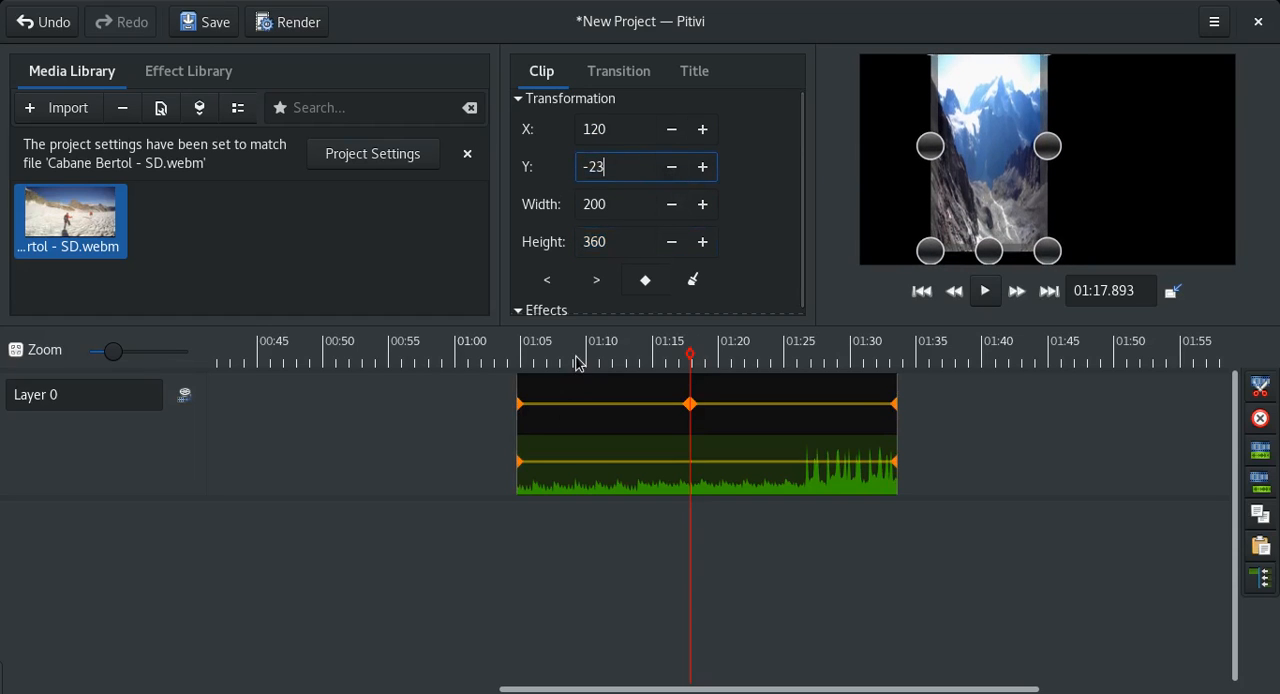
# Move and resize the clip in the preview to about 350 by 279 at X 122, Y 49 for the middle keyframe.
pyautogui.moveTo(1005, 127); pyautogui.dragTo(1083, 169)
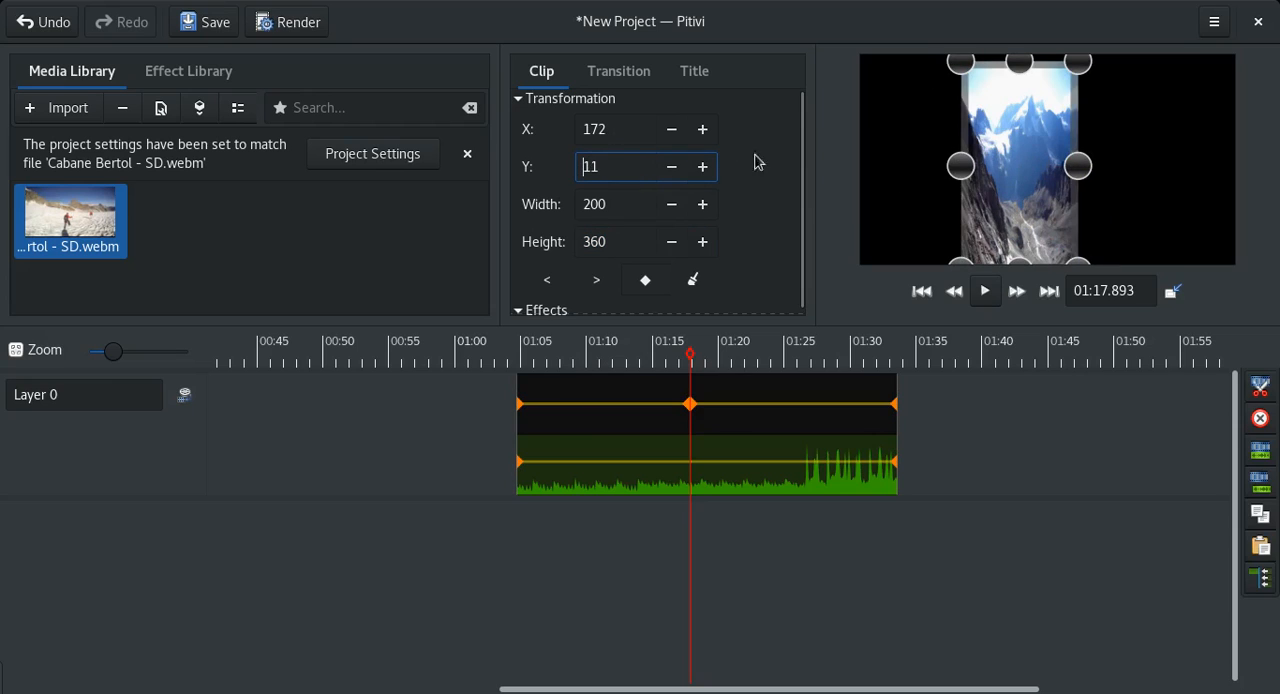
pyautogui.moveTo(1054, 173); pyautogui.dragTo(961, 222)
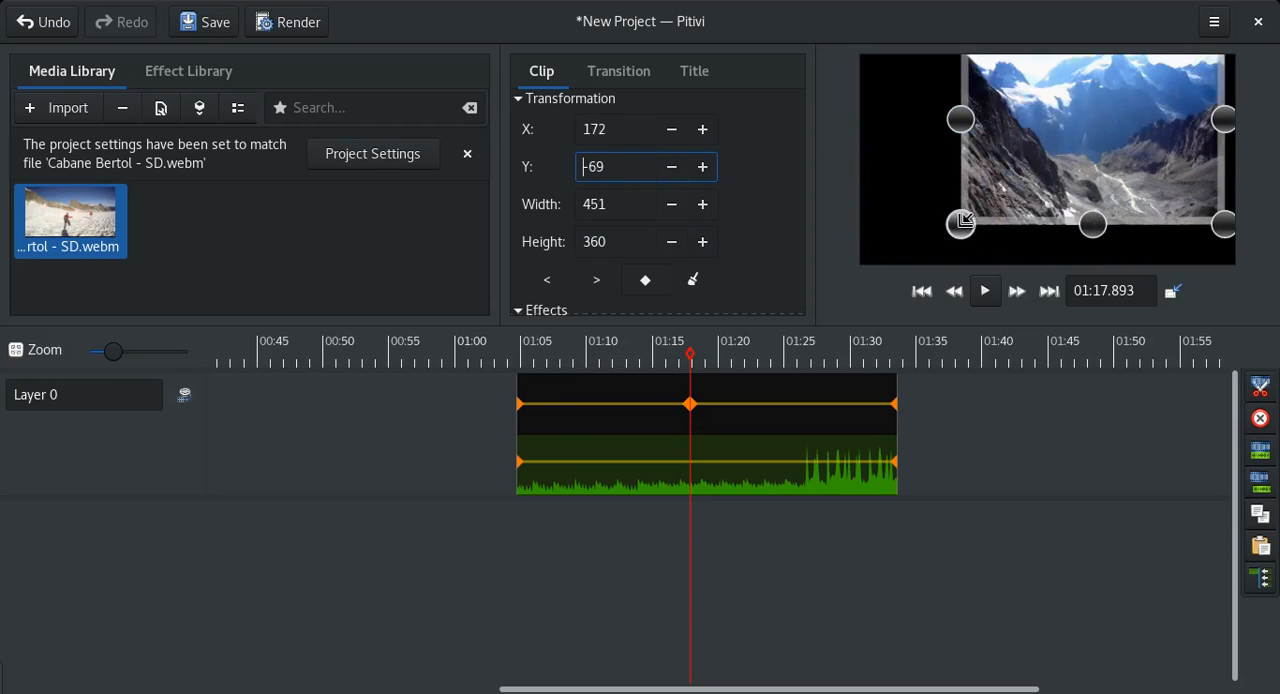
pyautogui.moveTo(1099, 137); pyautogui.dragTo(1004, 212)
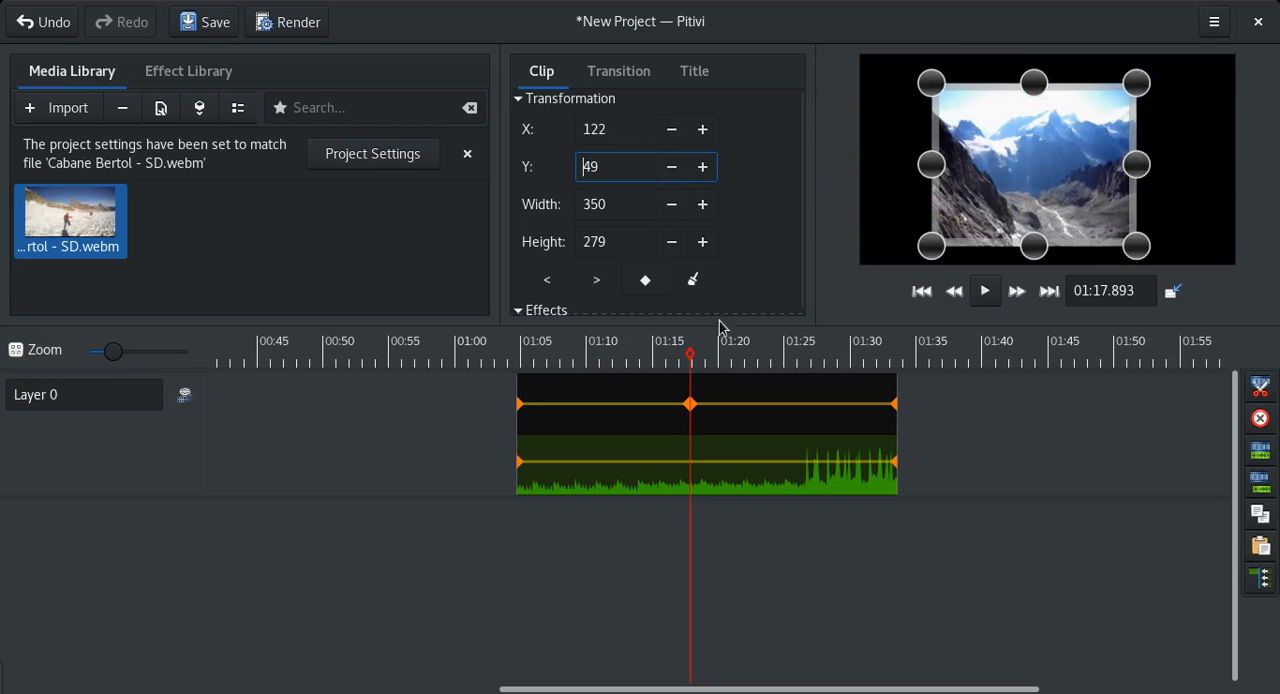
# Play back the transformation animation from about 01:08 through the middle keyframe.
pyautogui.click(566, 352)
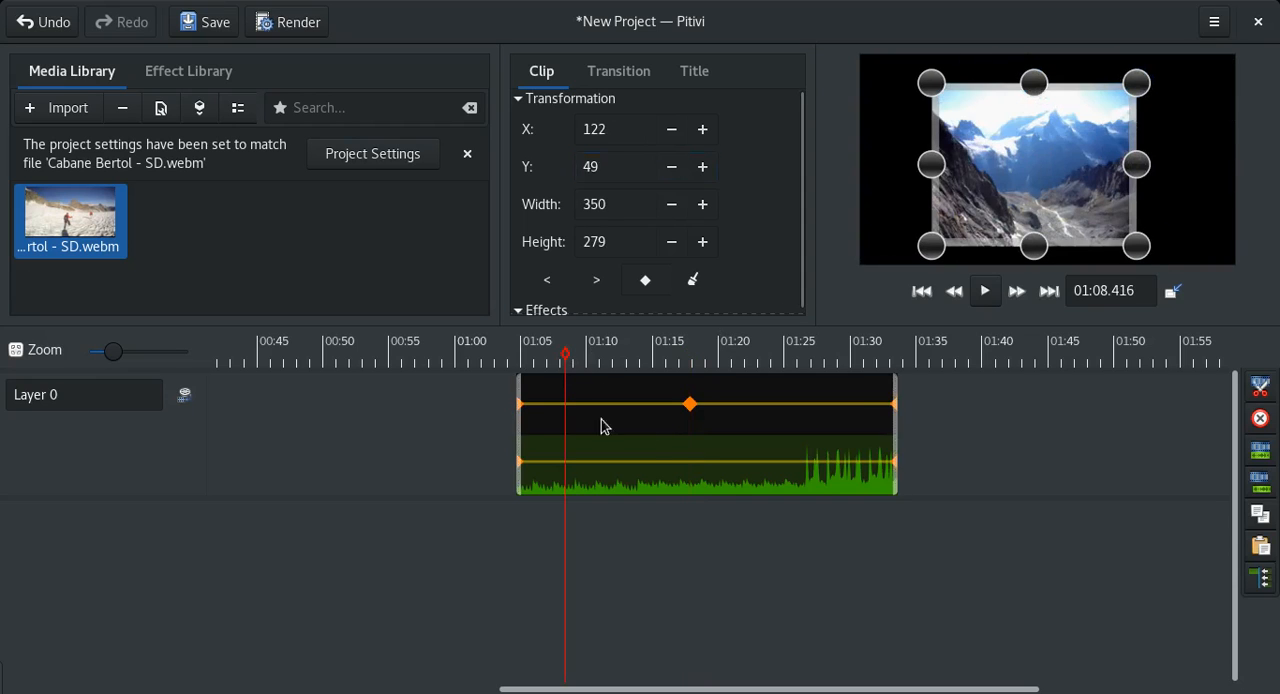
pyautogui.click(985, 292)
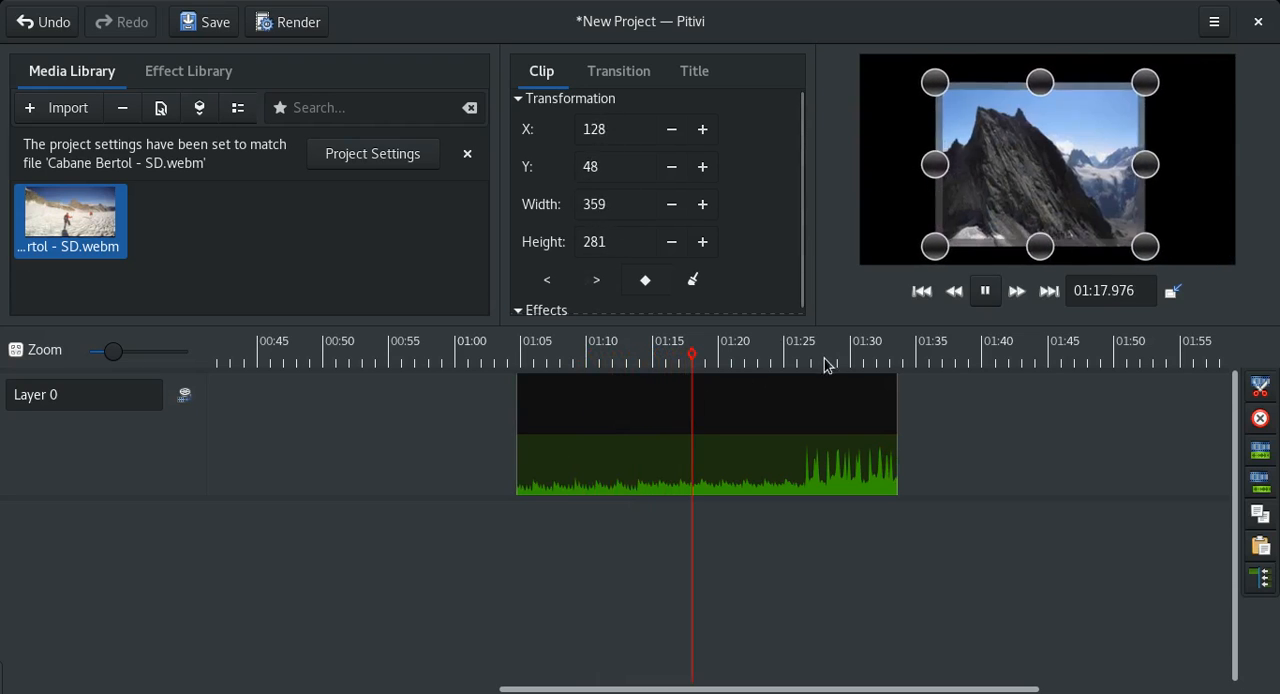
pyautogui.click(986, 292)
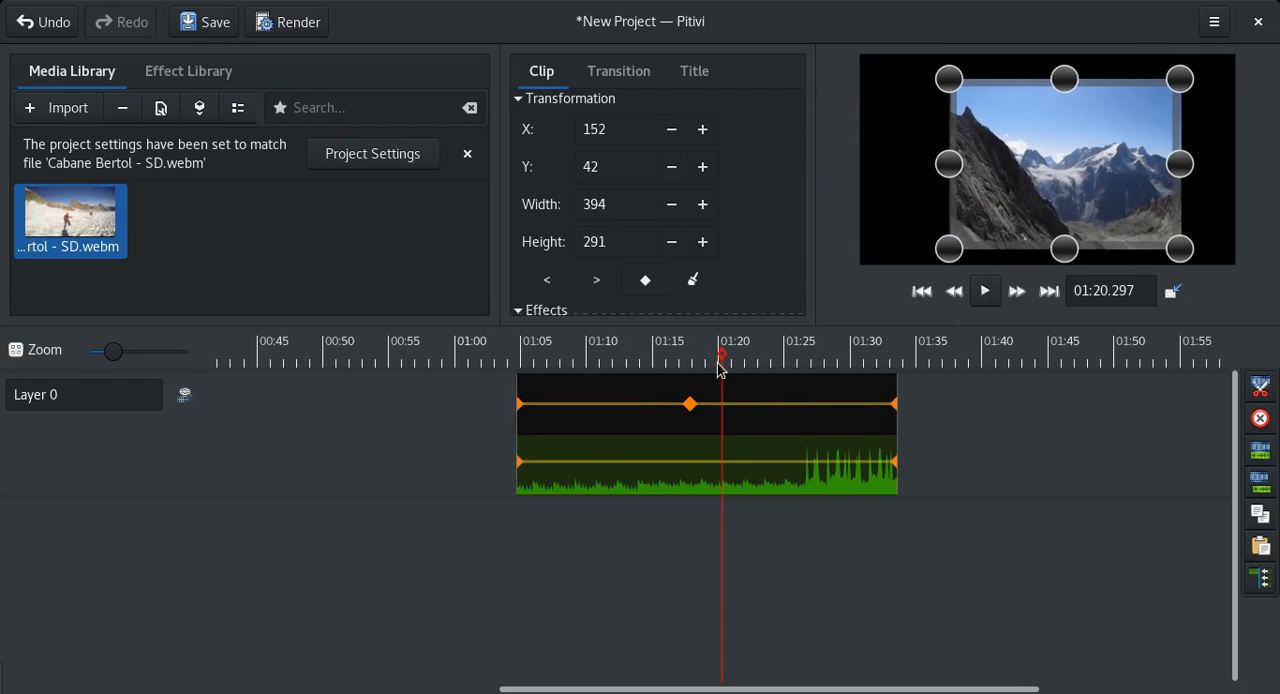
# Create another transformation keyframe at about 01:26.3 by setting the clip's X position to 50 there.
pyautogui.click(801, 356)
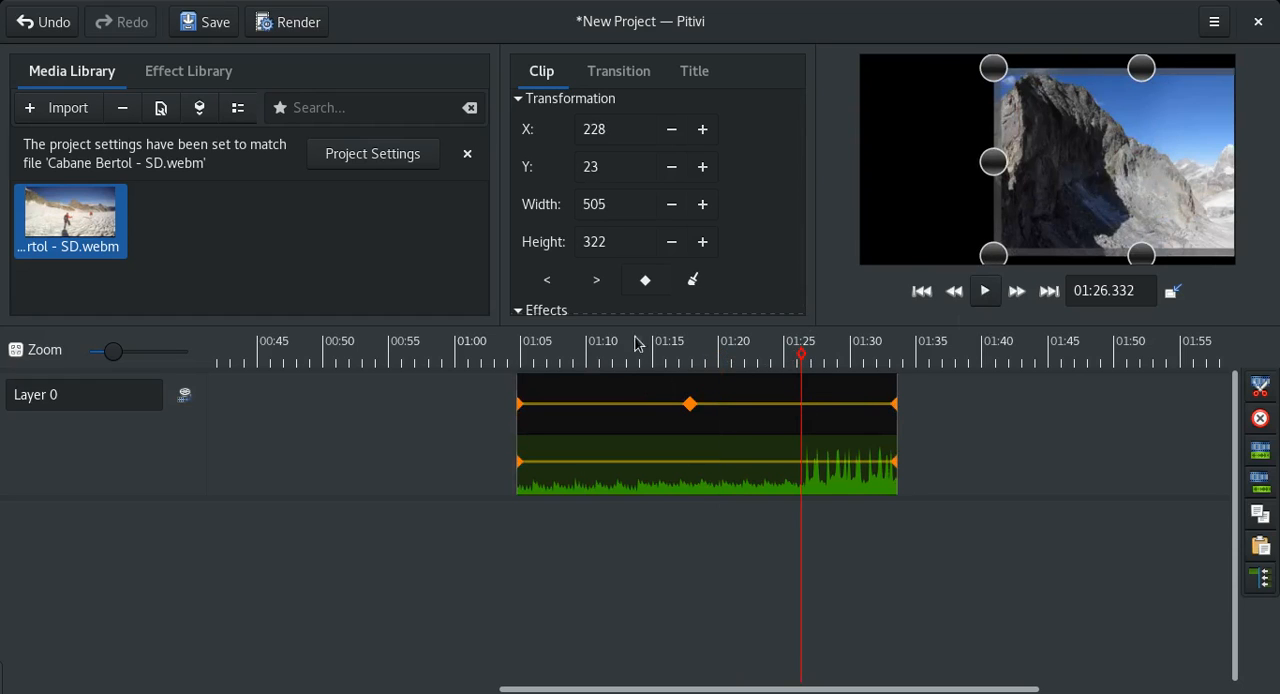
pyautogui.moveTo(613, 133); pyautogui.dragTo(567, 144)
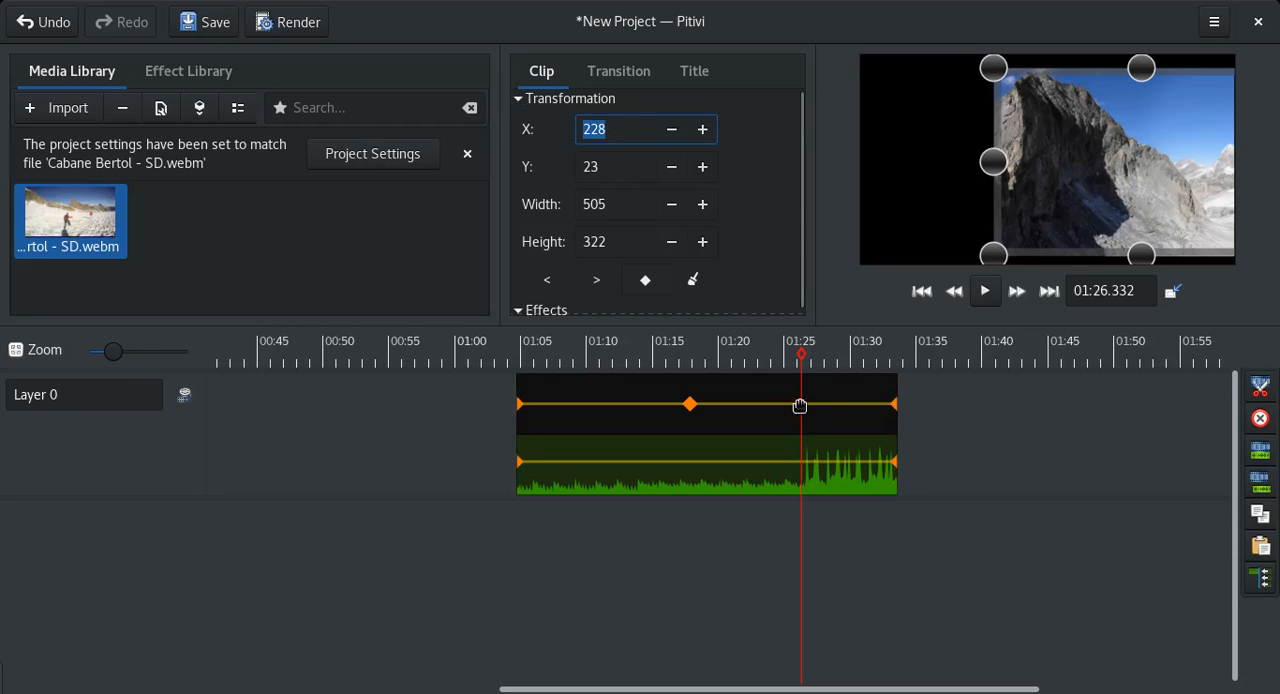
pyautogui.write('5')
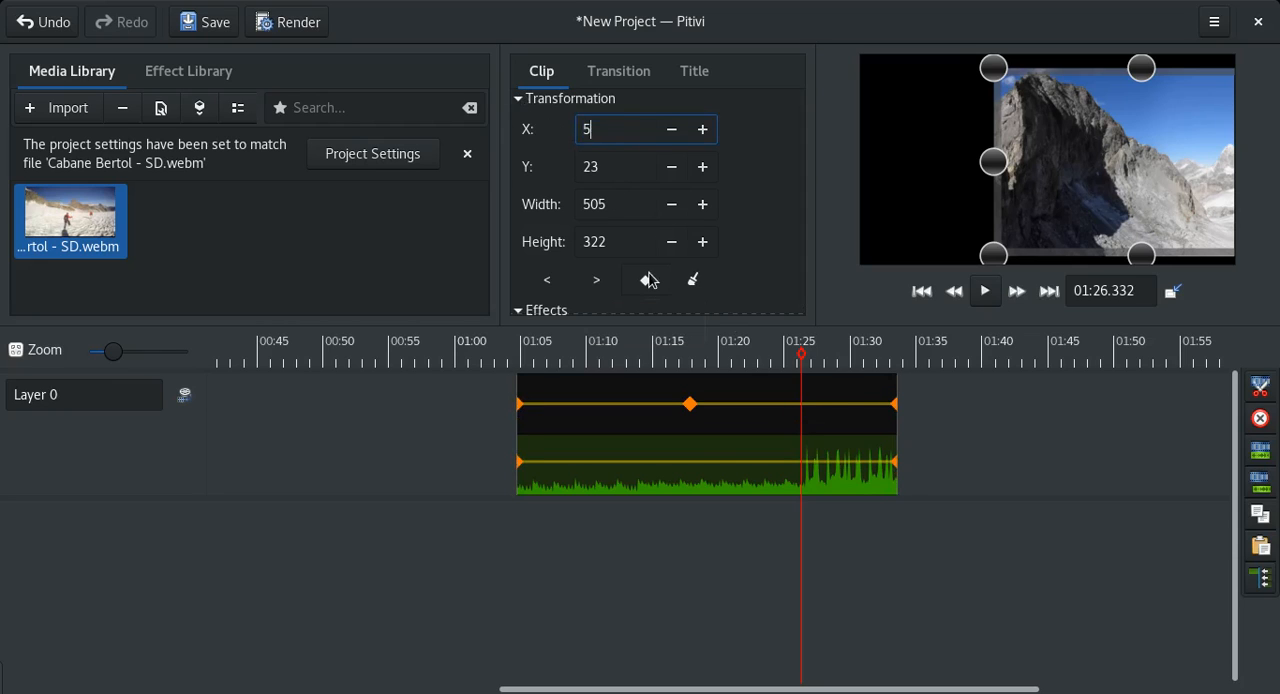
pyautogui.write('0')
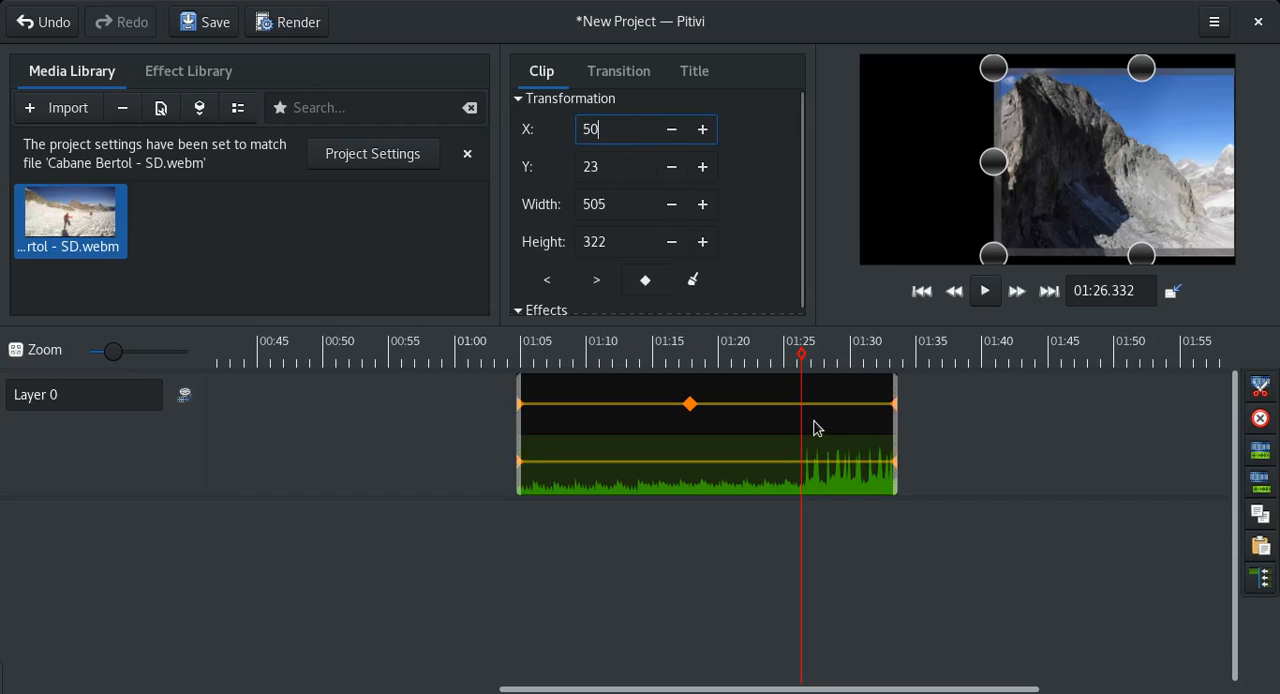
pyautogui.press('Tab')
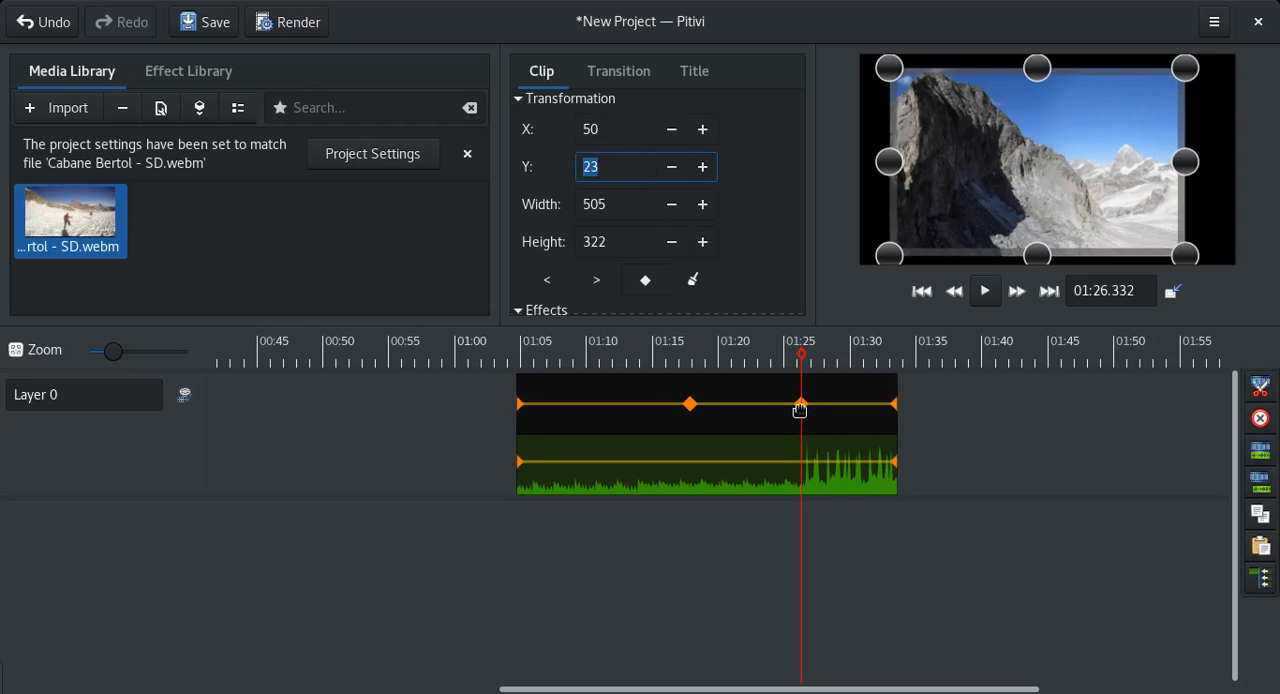
# Add a transformation keyframe at about 01:12 by moving and resizing the clip in the preview to about 227 by 150 at X 184, Y 66.
pyautogui.click(614, 356)
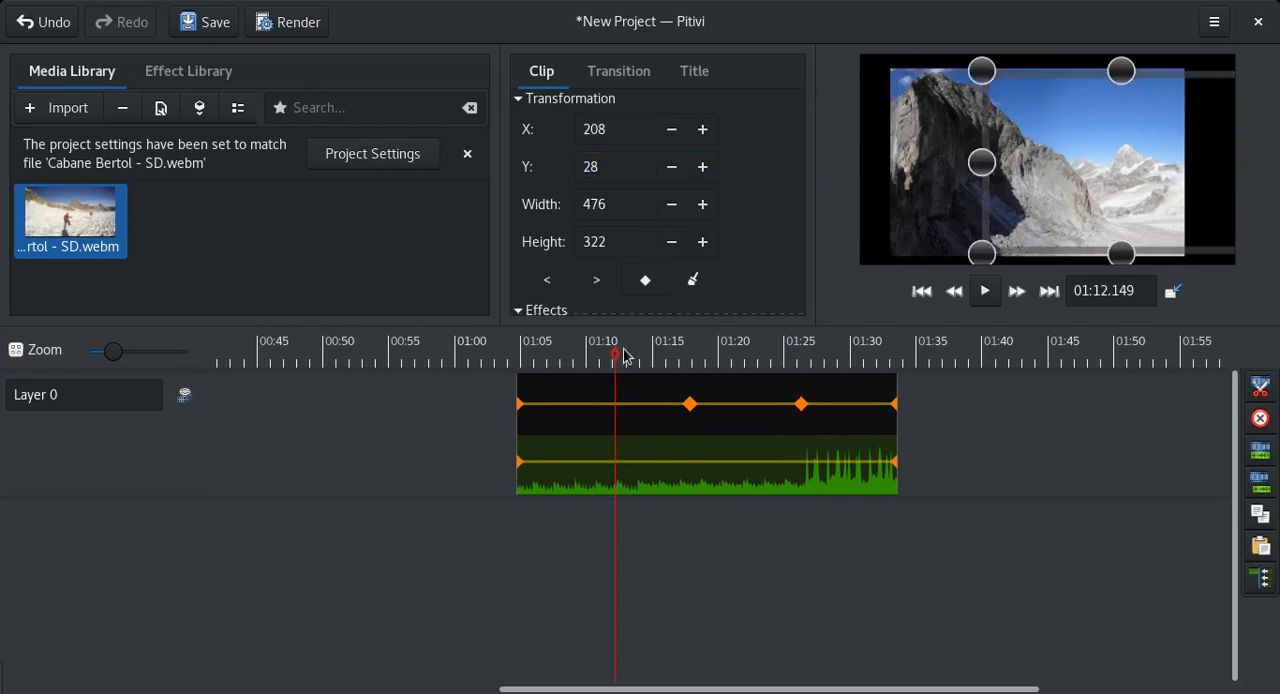
pyautogui.moveTo(1110, 157); pyautogui.dragTo(1043, 113)
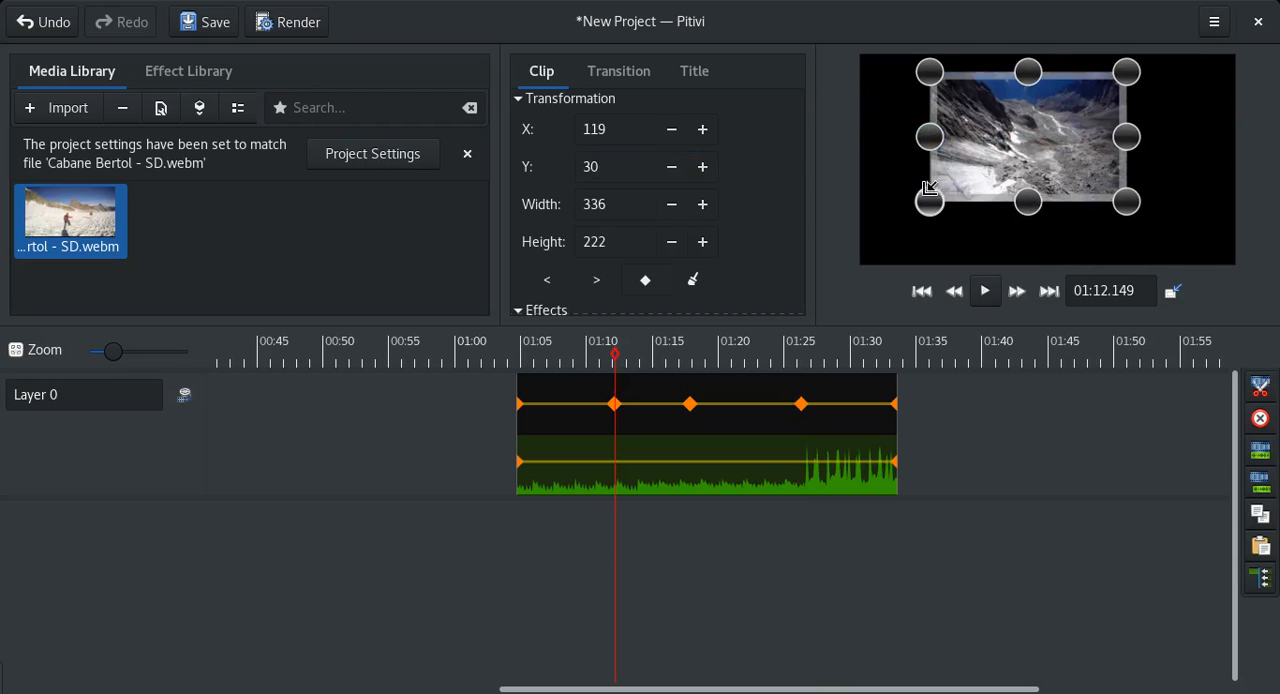
pyautogui.moveTo(931, 204); pyautogui.dragTo(1014, 158)
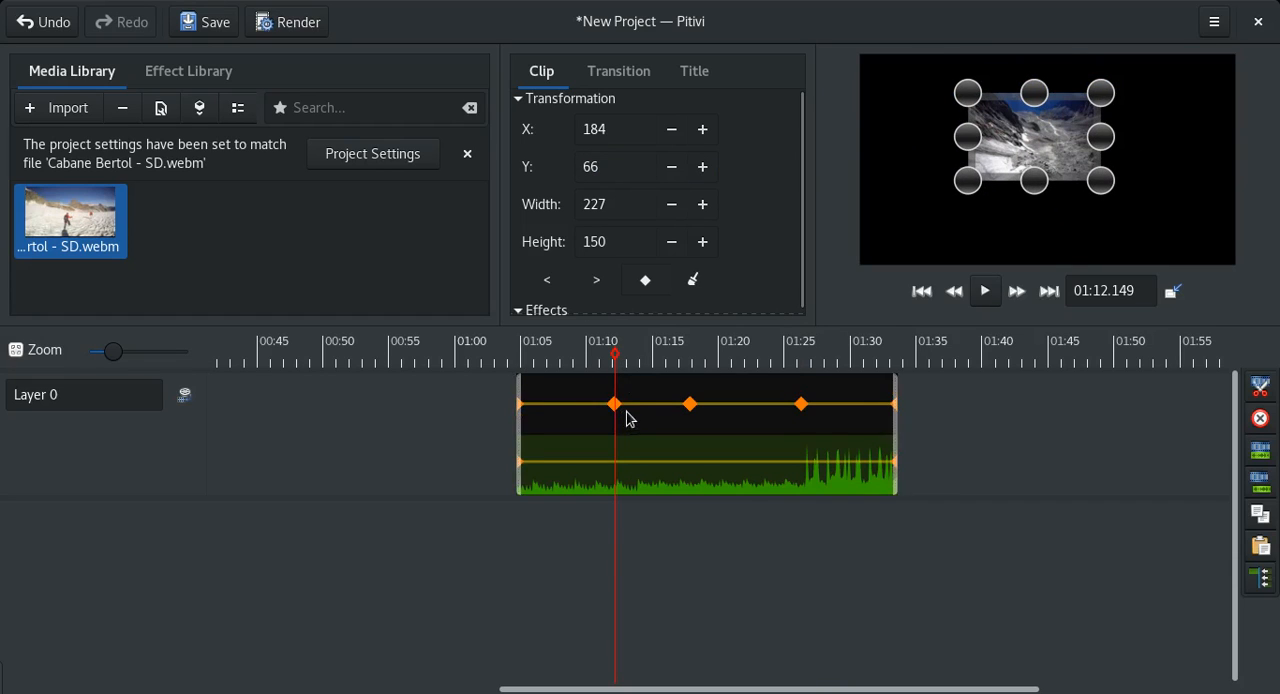
# Delete the transformation keyframe at about 01:17.8 and move the 01:12 keyframe to about 01:18.3.
pyautogui.doubleClick(689, 404)
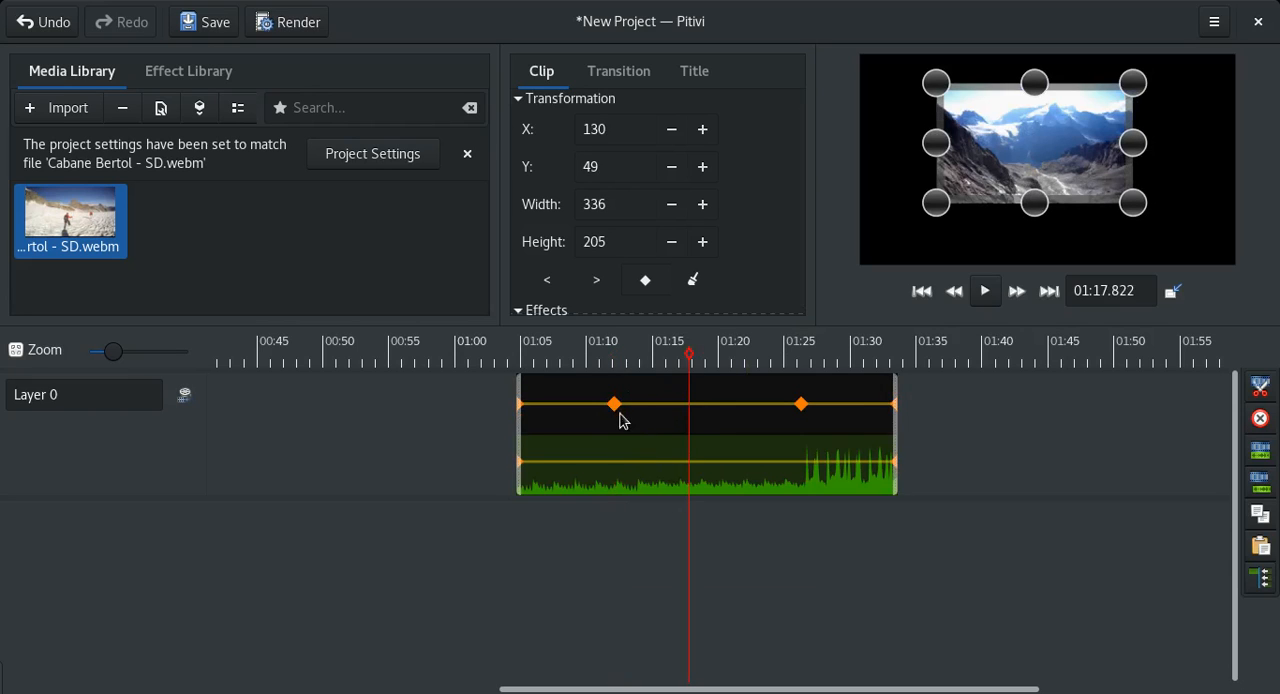
pyautogui.moveTo(614, 407); pyautogui.dragTo(712, 404)
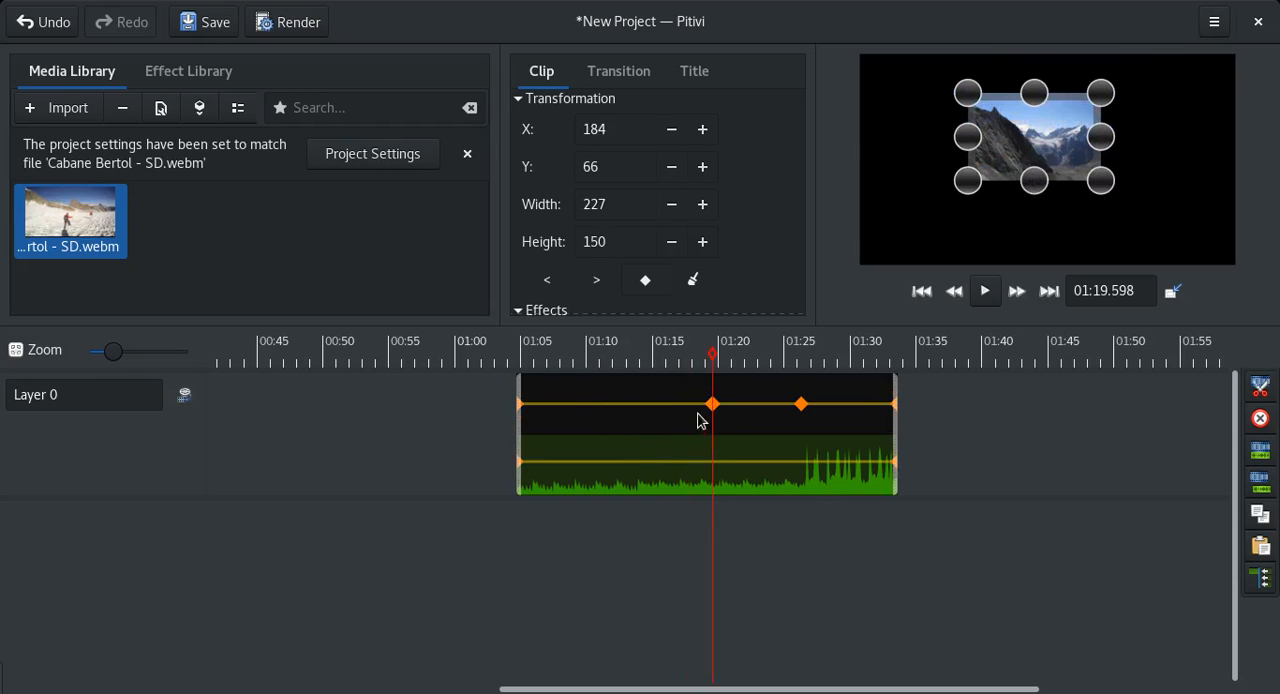
pyautogui.moveTo(713, 433); pyautogui.dragTo(694, 414)
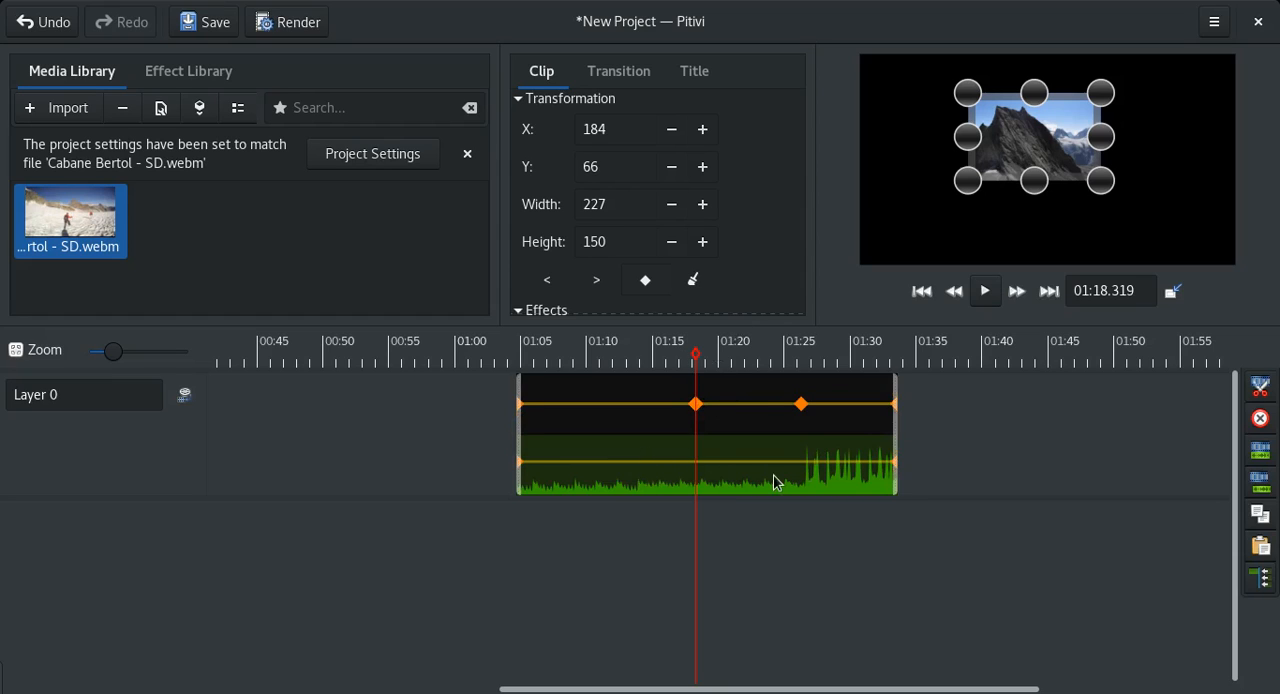
# Seek to about 01:11, step forward through the transformation keyframes to the clip's end, and step back to the first one.
pyautogui.click(609, 385)
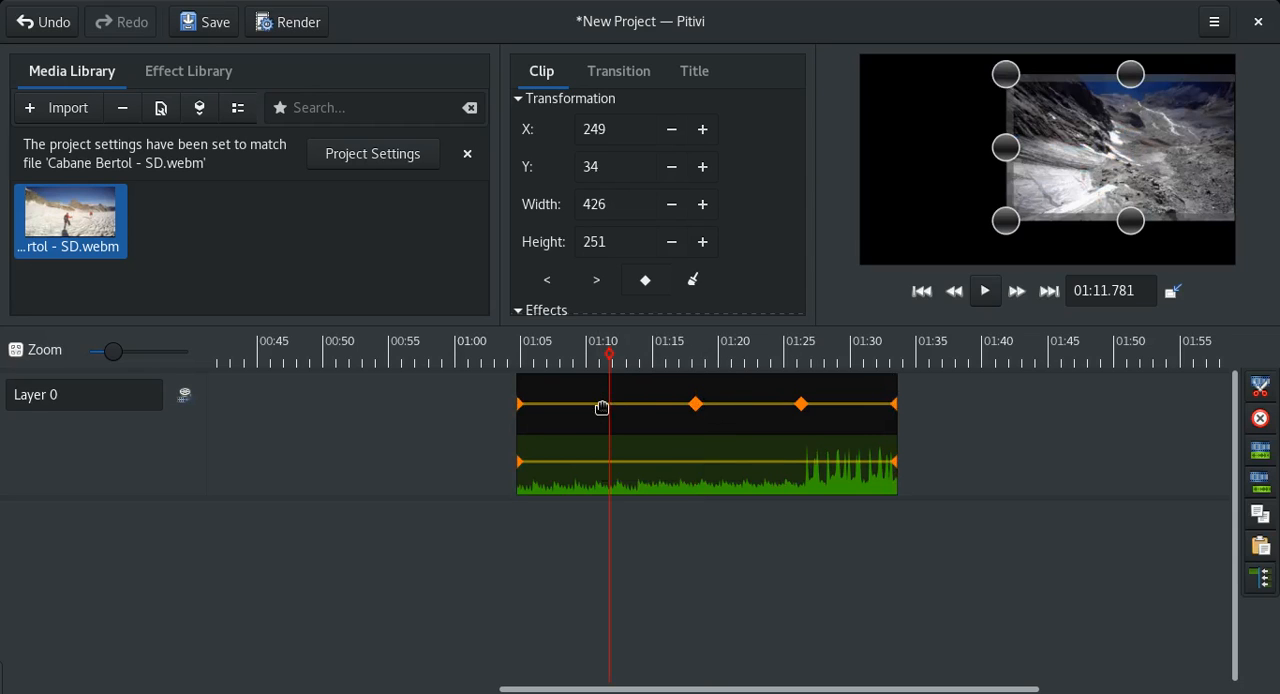
pyautogui.click(602, 408)
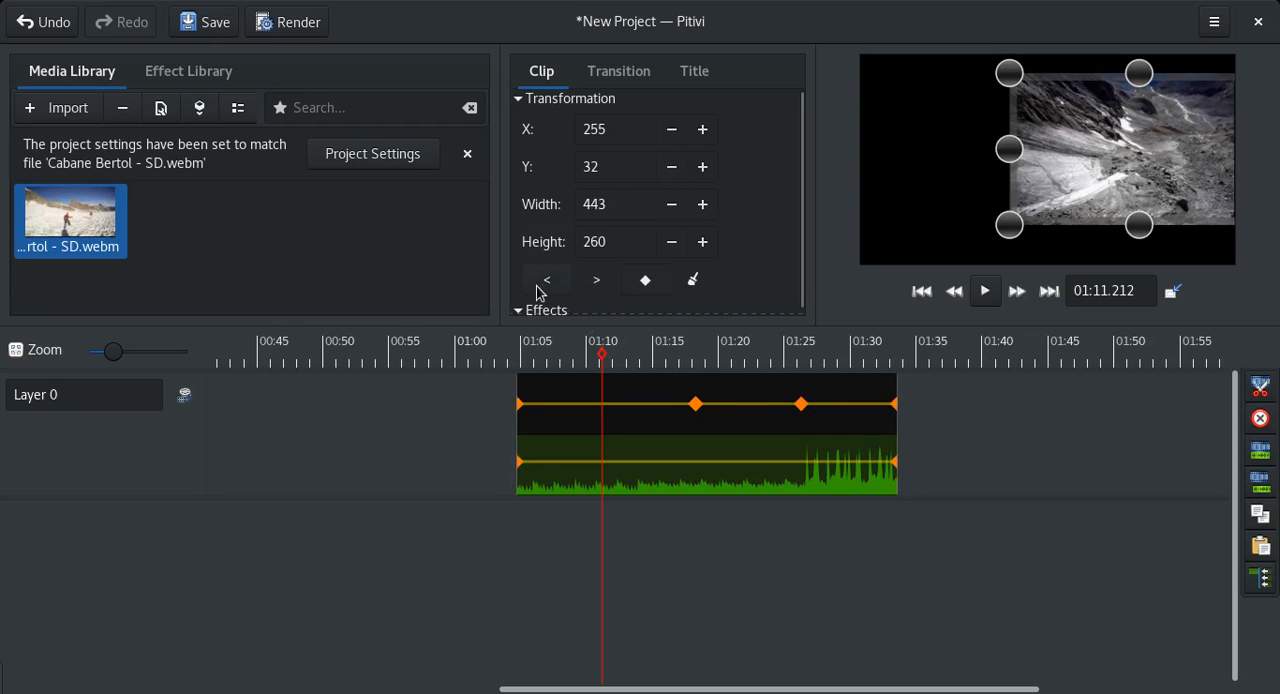
pyautogui.click(596, 285)
pyautogui.click(596, 285)
pyautogui.click(596, 285)
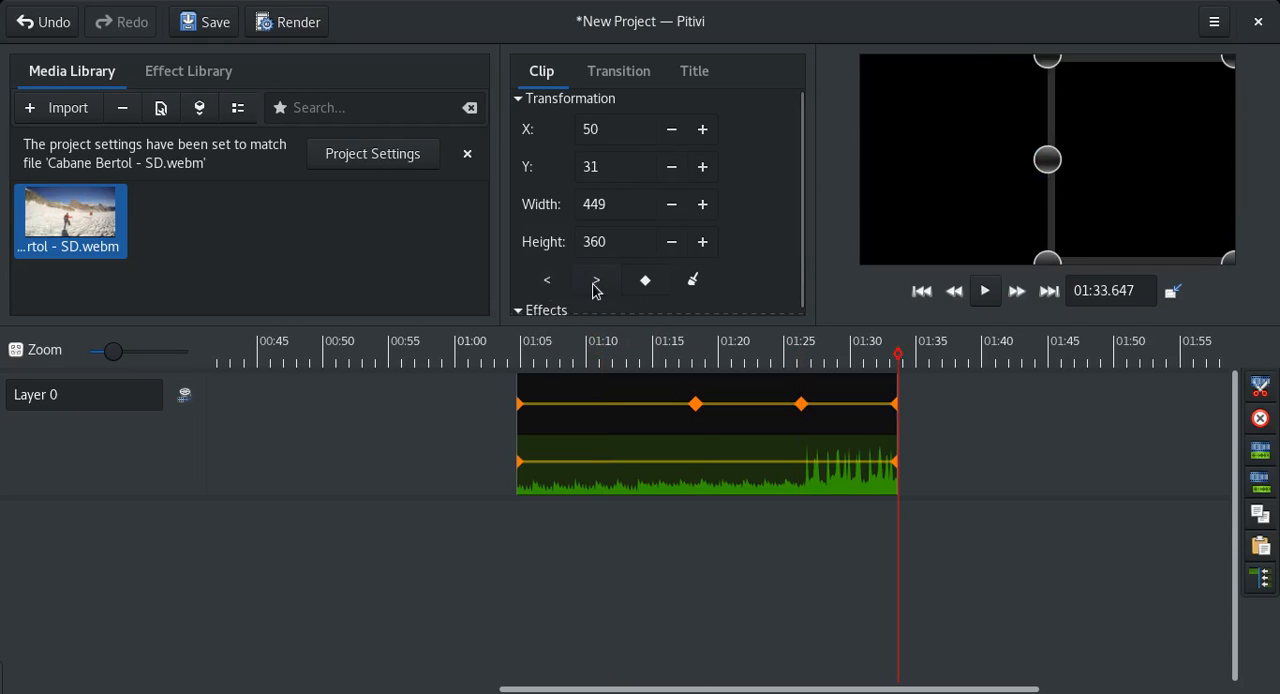
pyautogui.click(547, 283)
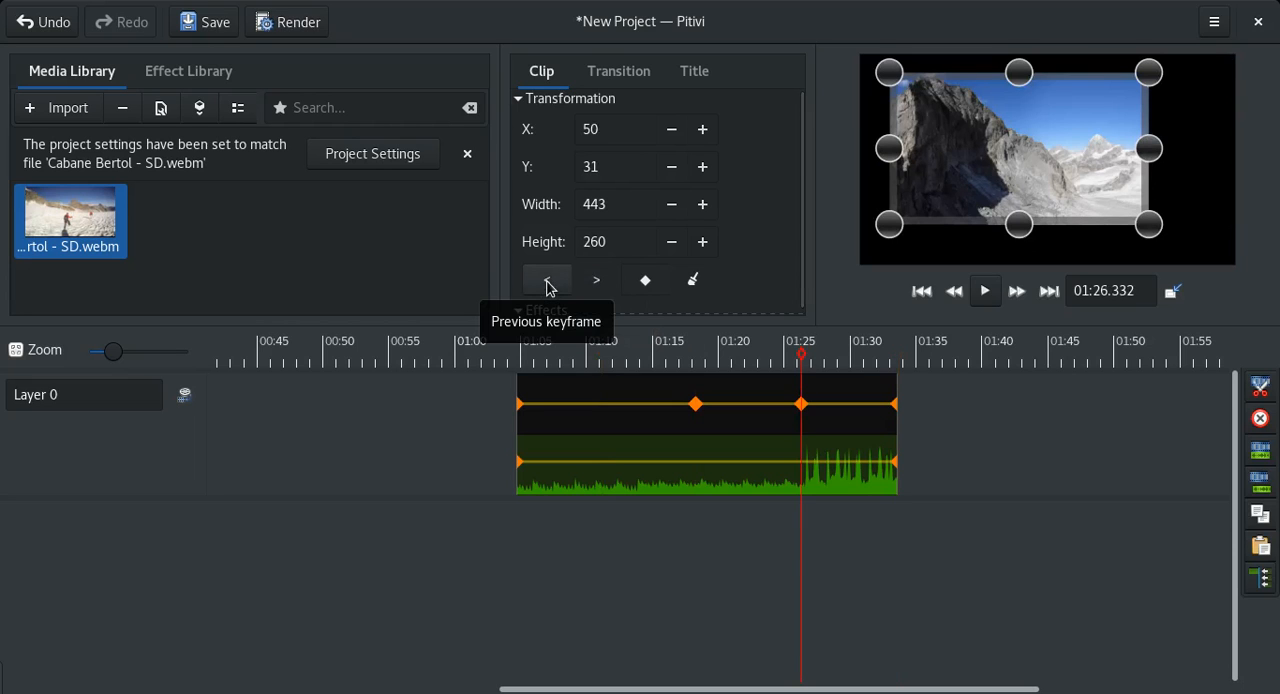
pyautogui.click(547, 285)
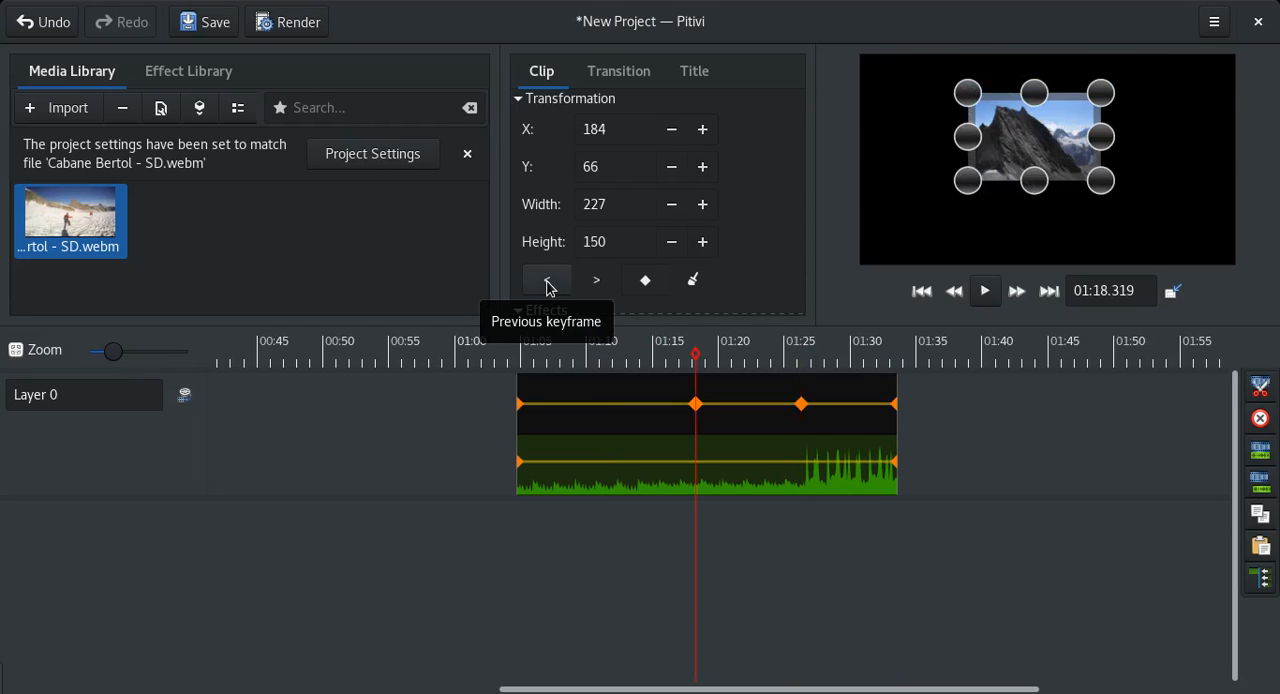
pyautogui.click(547, 285)
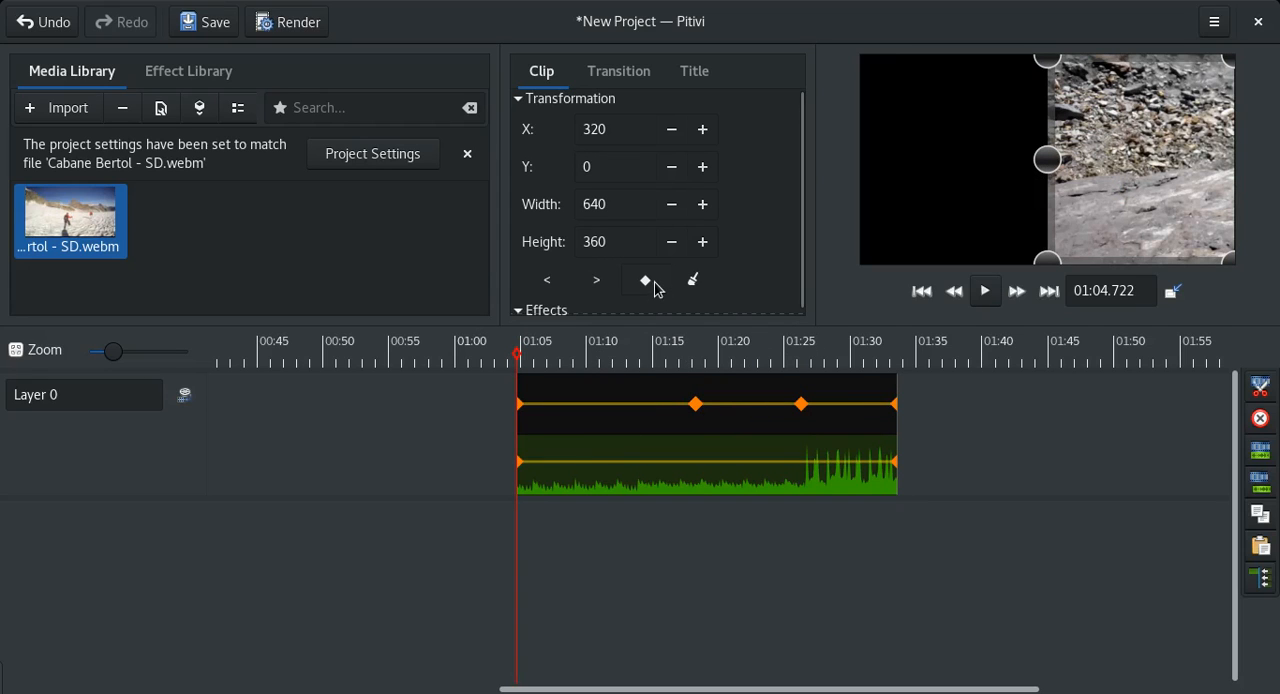
# Hide the transformation keyframes on the timeline and play the clip from about 01:10.6 to 01:13.7.
pyautogui.click(667, 364)
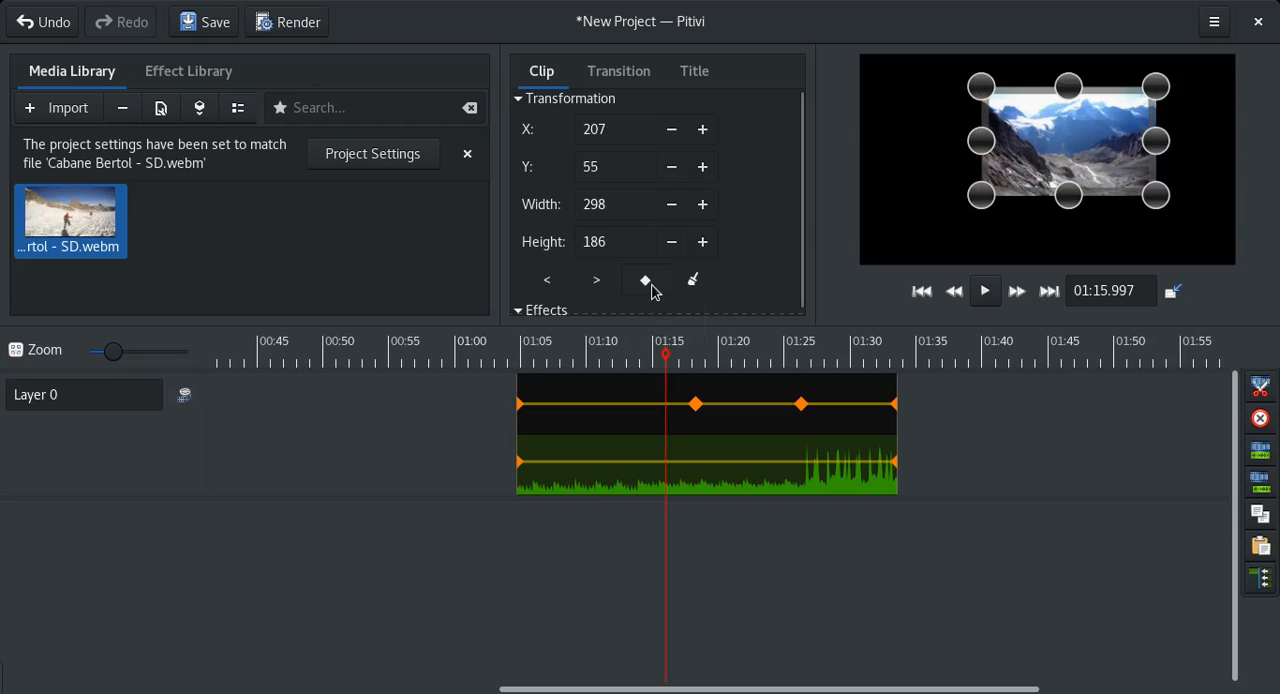
pyautogui.click(650, 283)
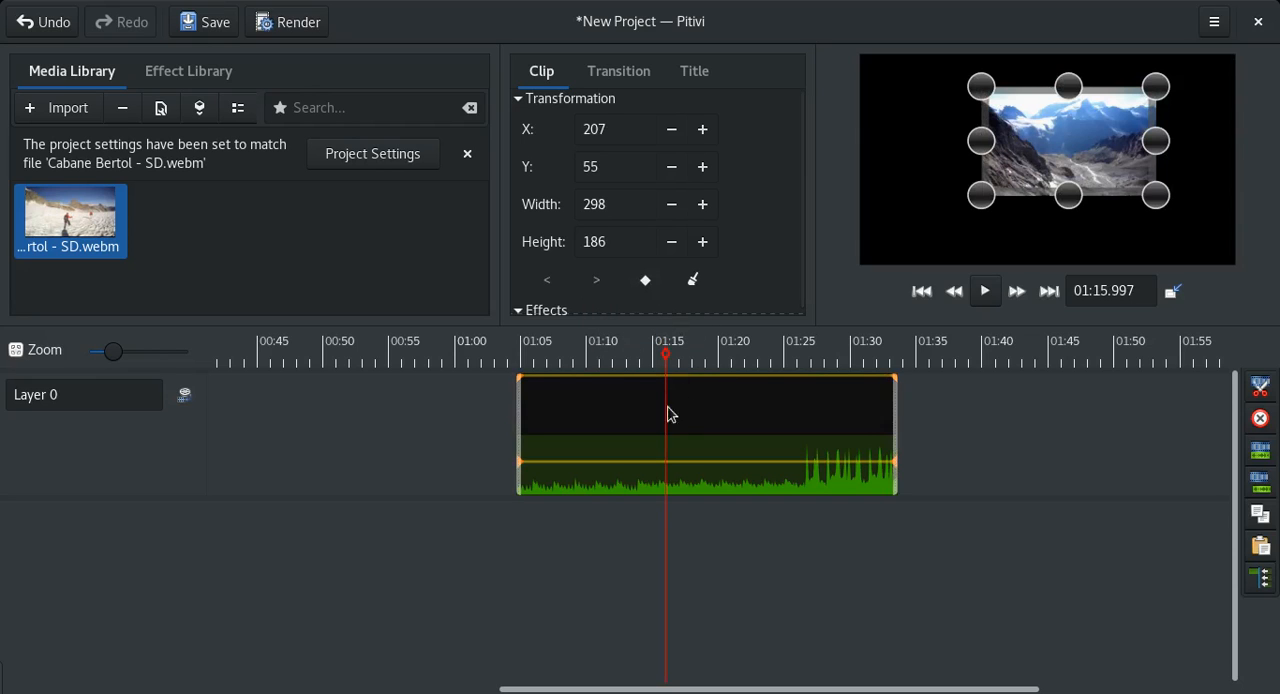
pyautogui.click(594, 362)
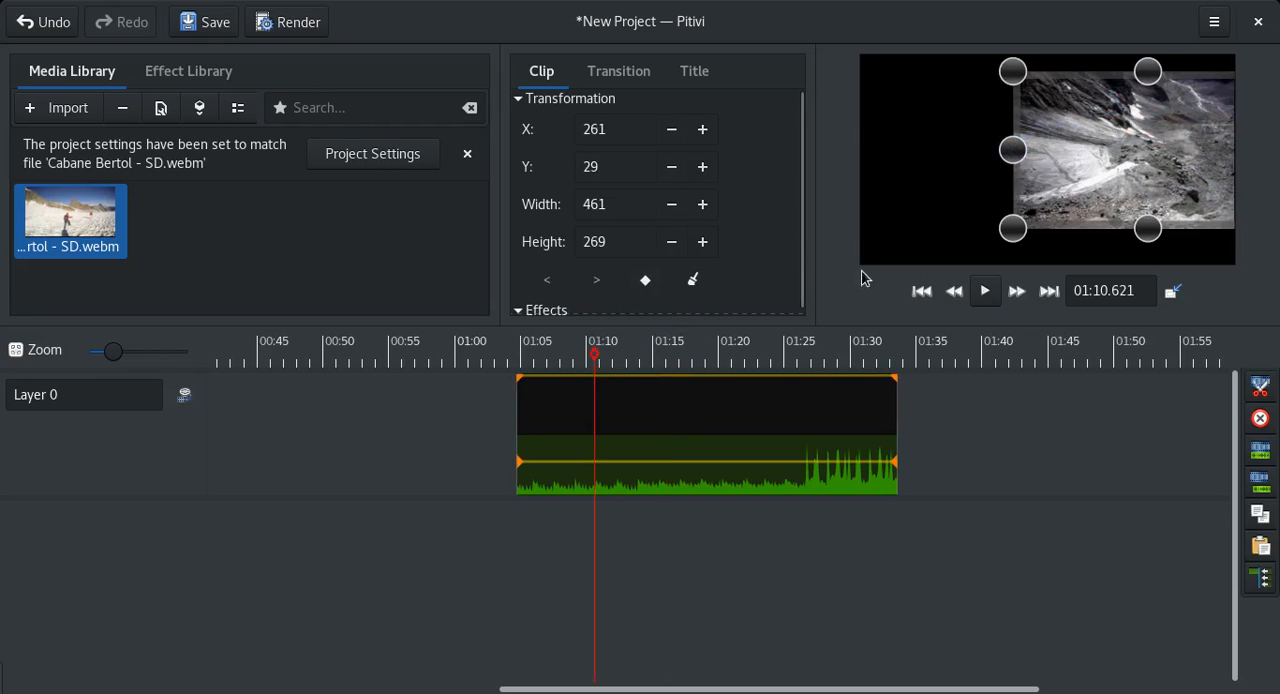
pyautogui.click(986, 291)
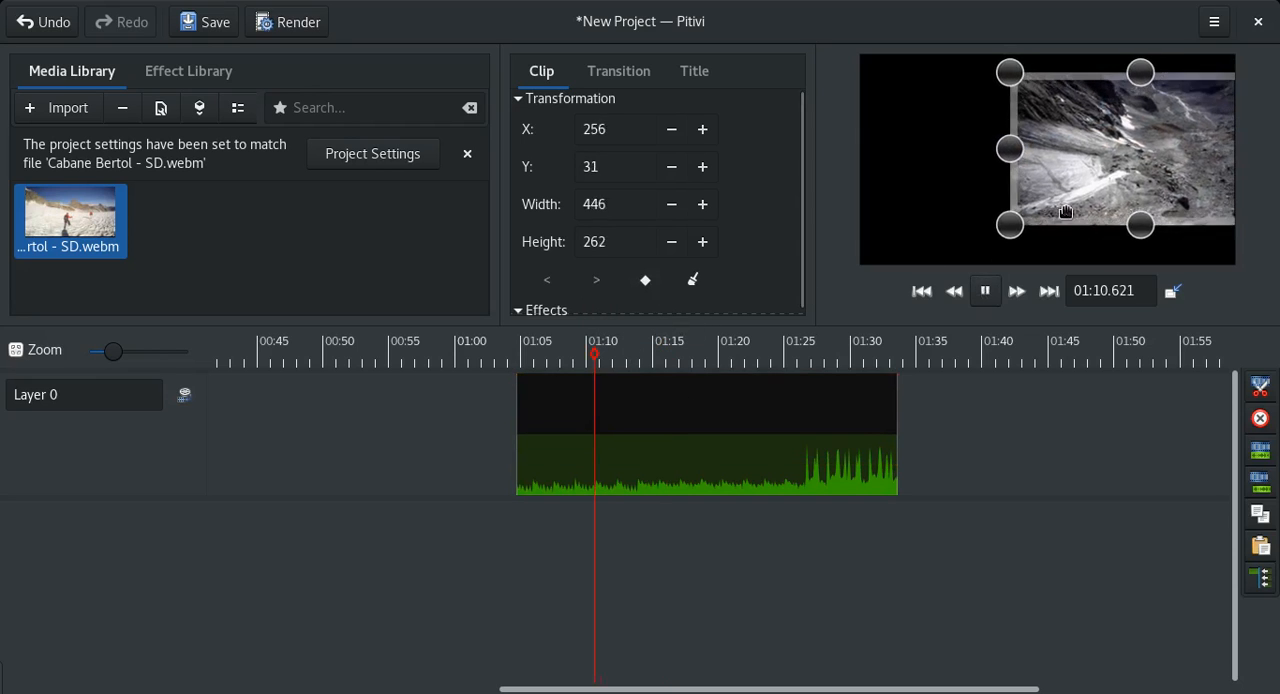
pyautogui.click(986, 291)
# Toggle the display of the transformation keyframes and reset the clip's transformation to its default values.
pyautogui.click(645, 280)
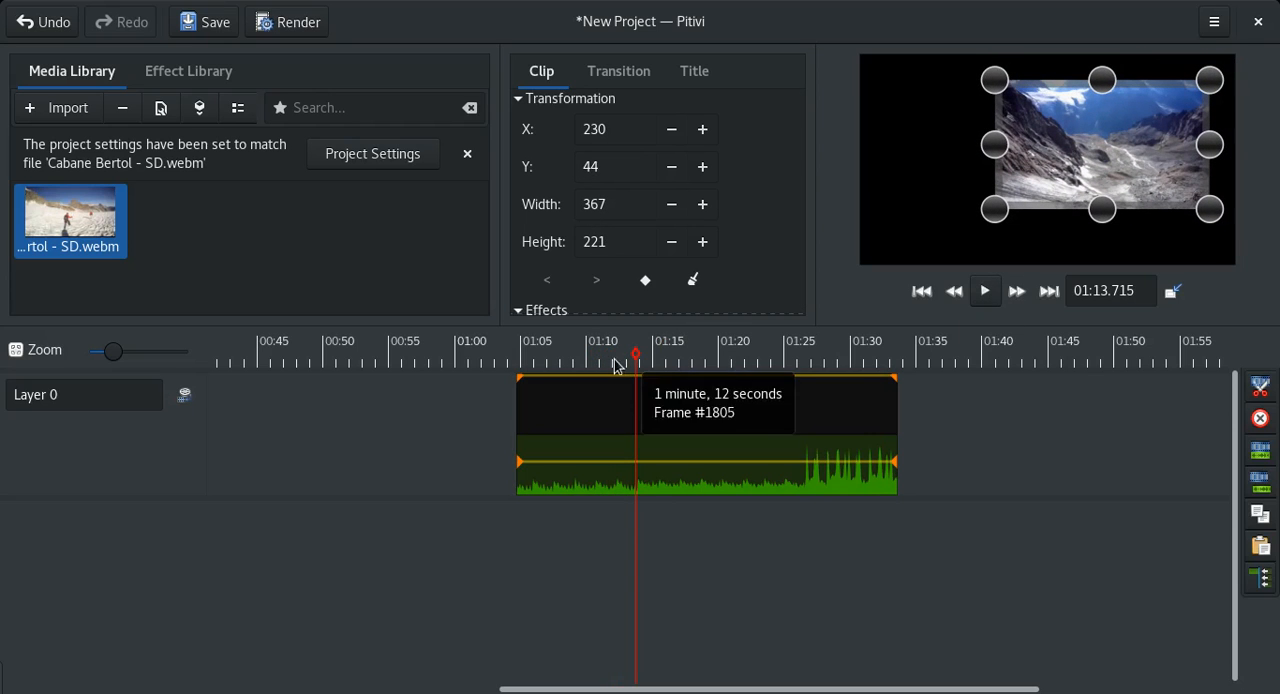
pyautogui.click(646, 282)
pyautogui.click(646, 283)
pyautogui.click(647, 285)
pyautogui.click(650, 291)
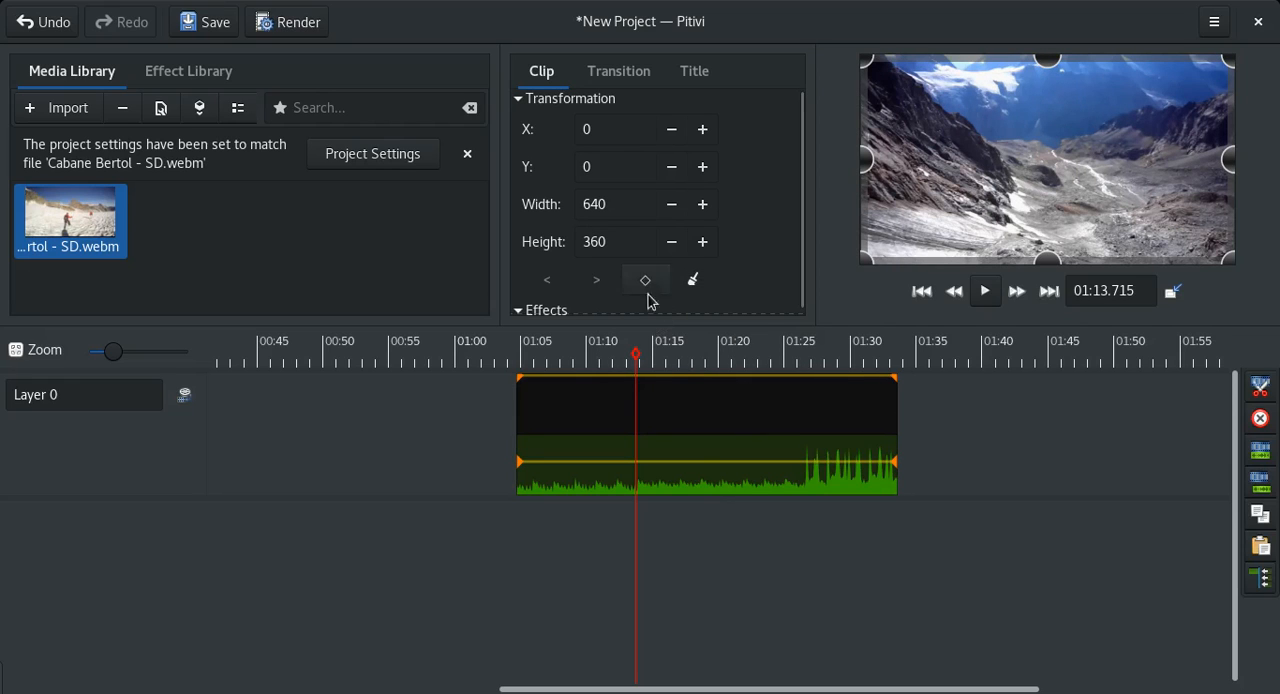
pyautogui.click(700, 440)
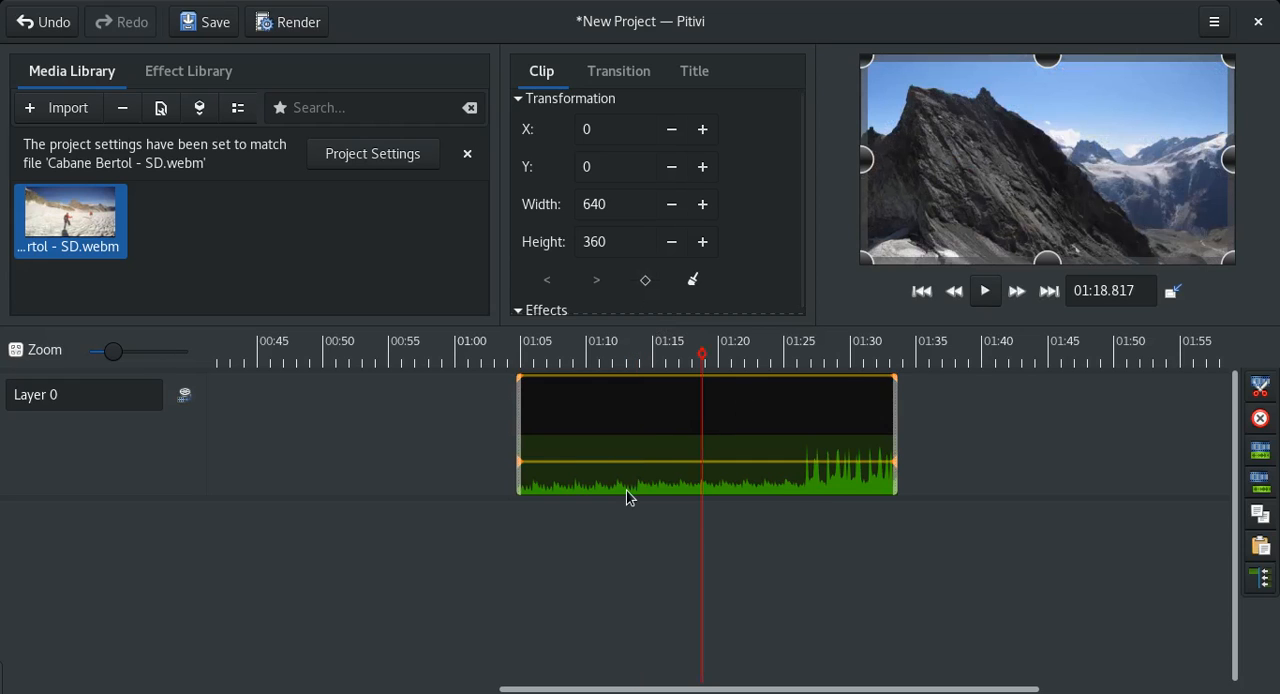
pyautogui.click(642, 421)
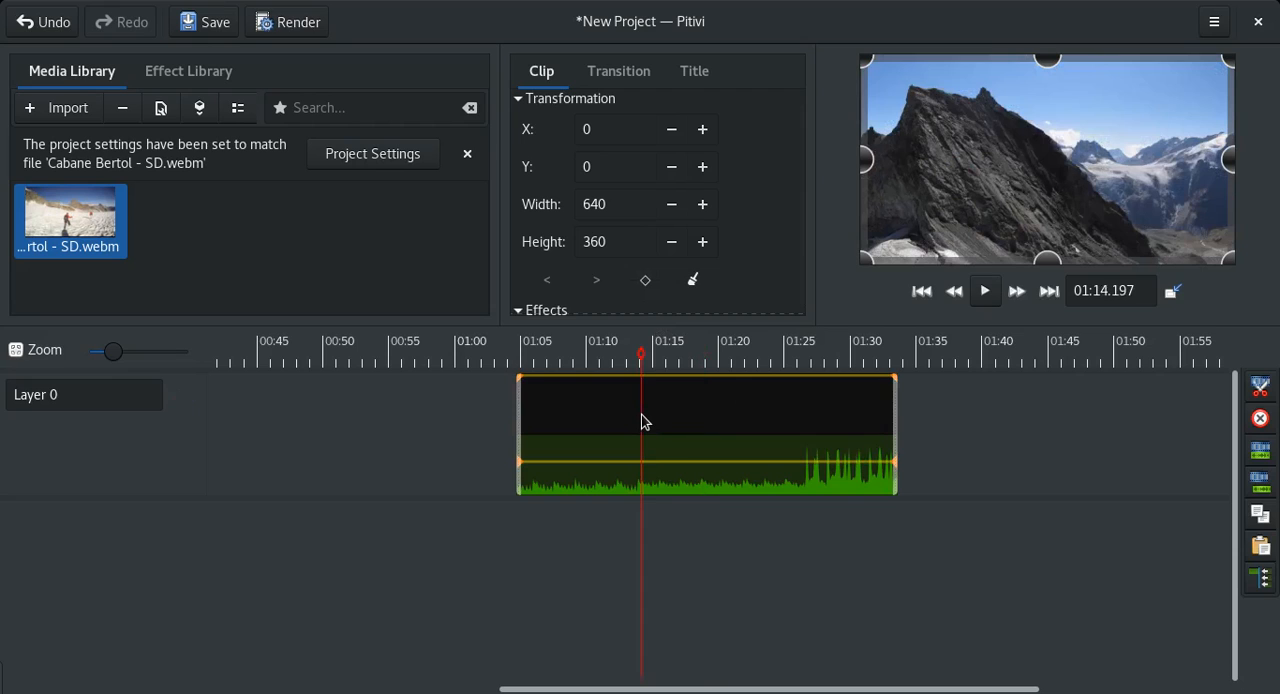
# Copy the clip on Layer 0 and place a pasted copy directly beneath it on Layer 1.
pyautogui.click(959, 405)
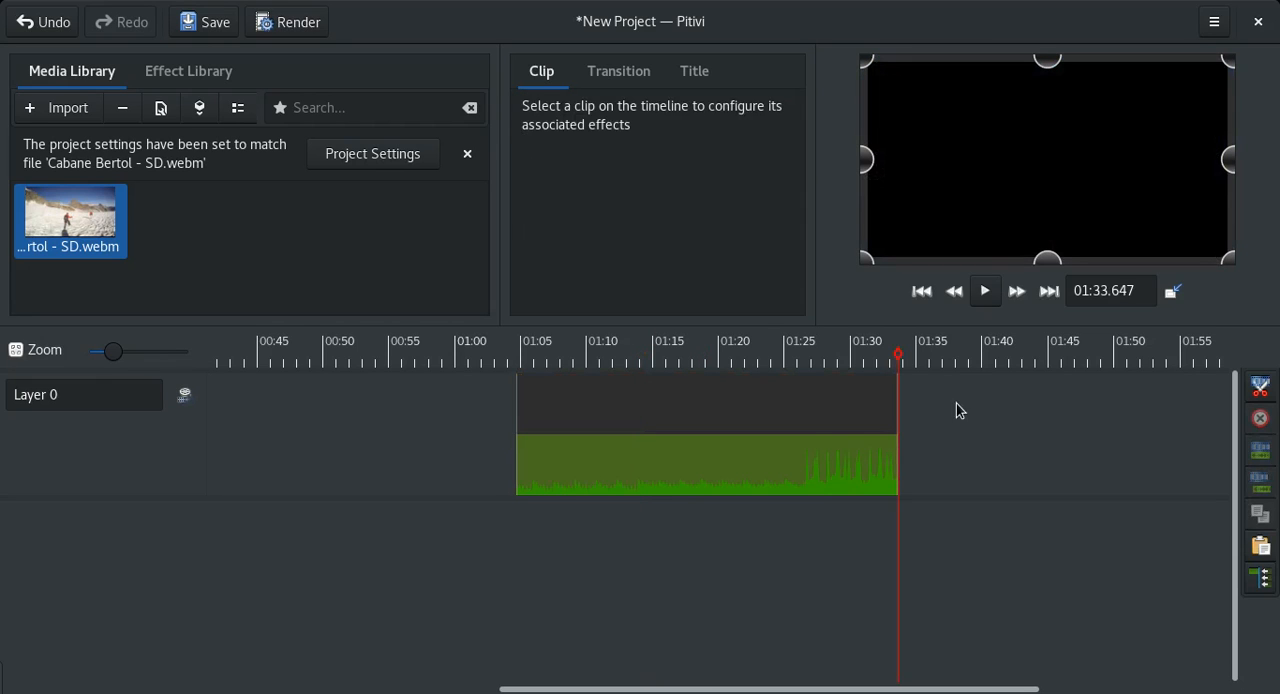
pyautogui.click(811, 434)
pyautogui.hotkey('ctrl', 'c')
pyautogui.click(943, 434)
pyautogui.hotkey('ctrl', 'v')
pyautogui.moveTo(988, 418); pyautogui.dragTo(617, 571)
# Paste a second copy of the clip and align it beneath the others on Layer 2.
pyautogui.click(675, 441)
pyautogui.click(925, 411)
pyautogui.hotkey('ctrl', 'v')
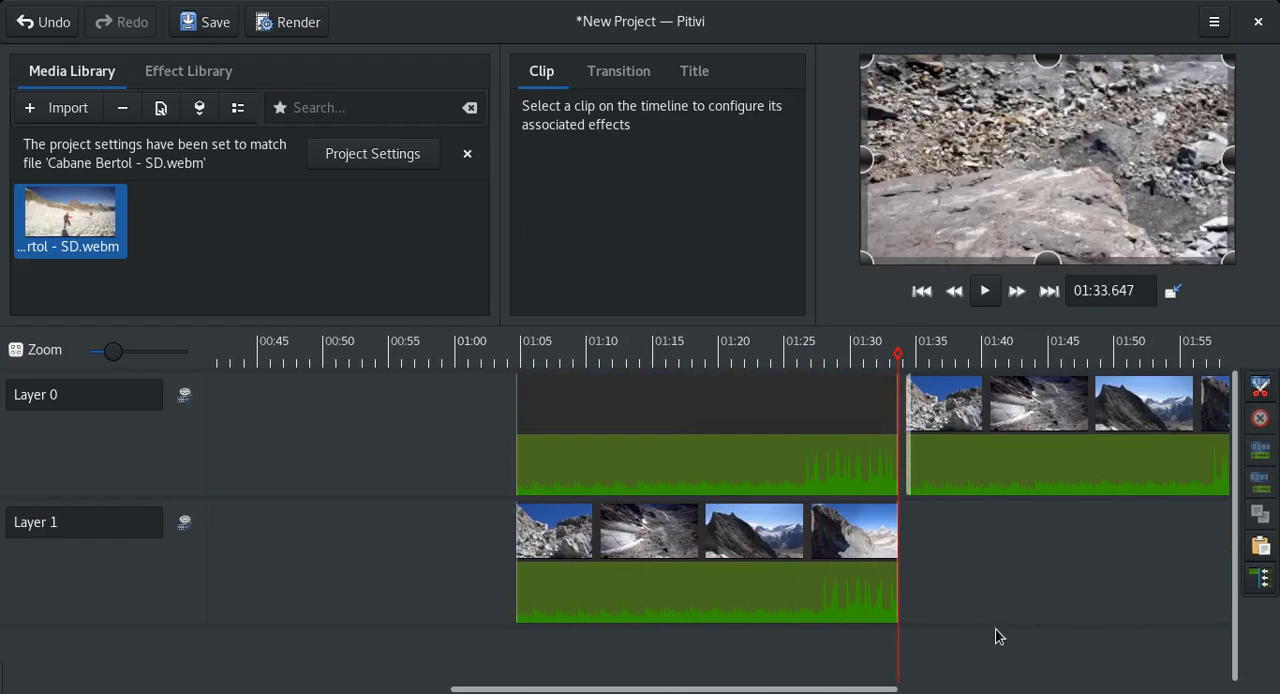
pyautogui.moveTo(998, 636); pyautogui.dragTo(1014, 588)
pyautogui.moveTo(1000, 660); pyautogui.dragTo(600, 680)
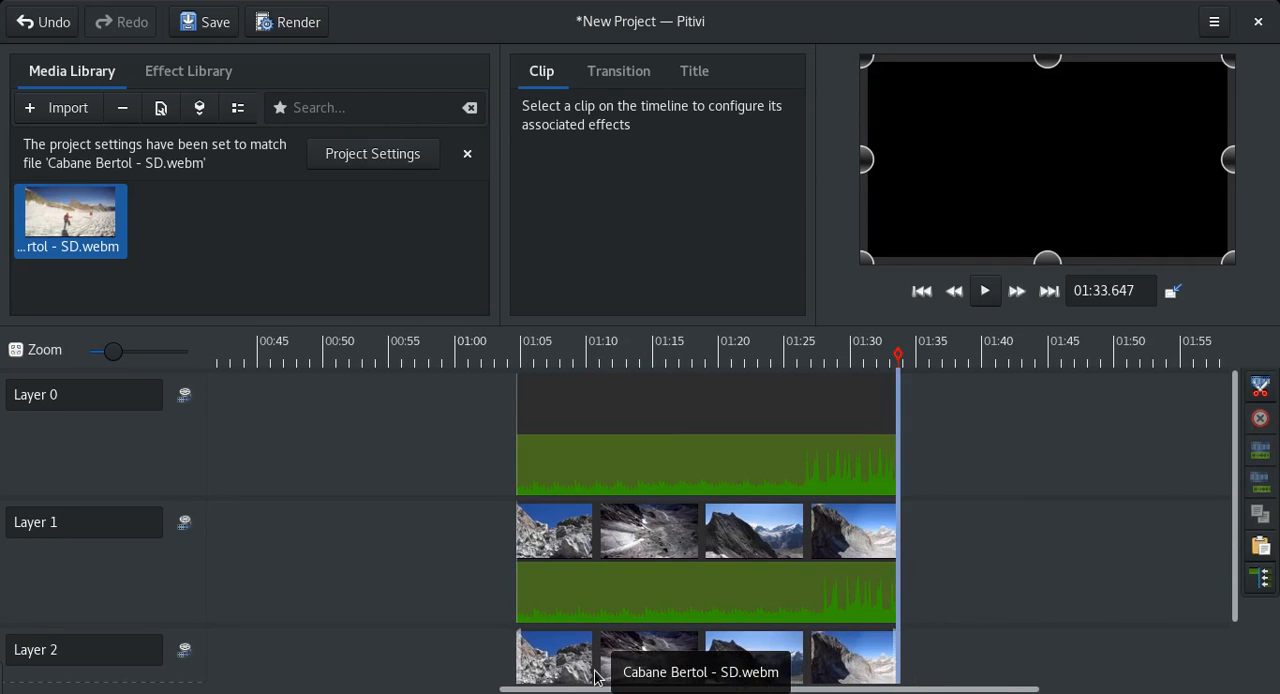
# Paste a third copy of the clip and align it beneath the others on Layer 3.
pyautogui.click(669, 545)
pyautogui.click(997, 537)
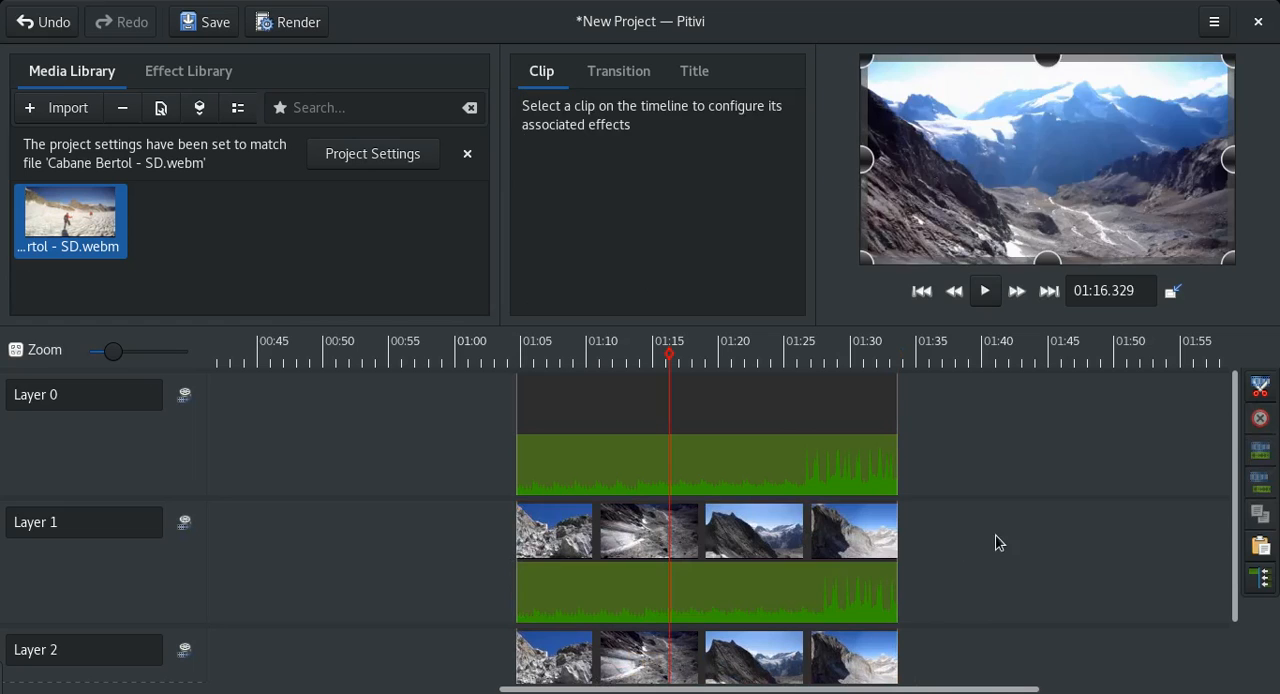
pyautogui.hotkey('ctrl', 'v')
pyautogui.moveTo(1148, 468); pyautogui.dragTo(1151, 686)
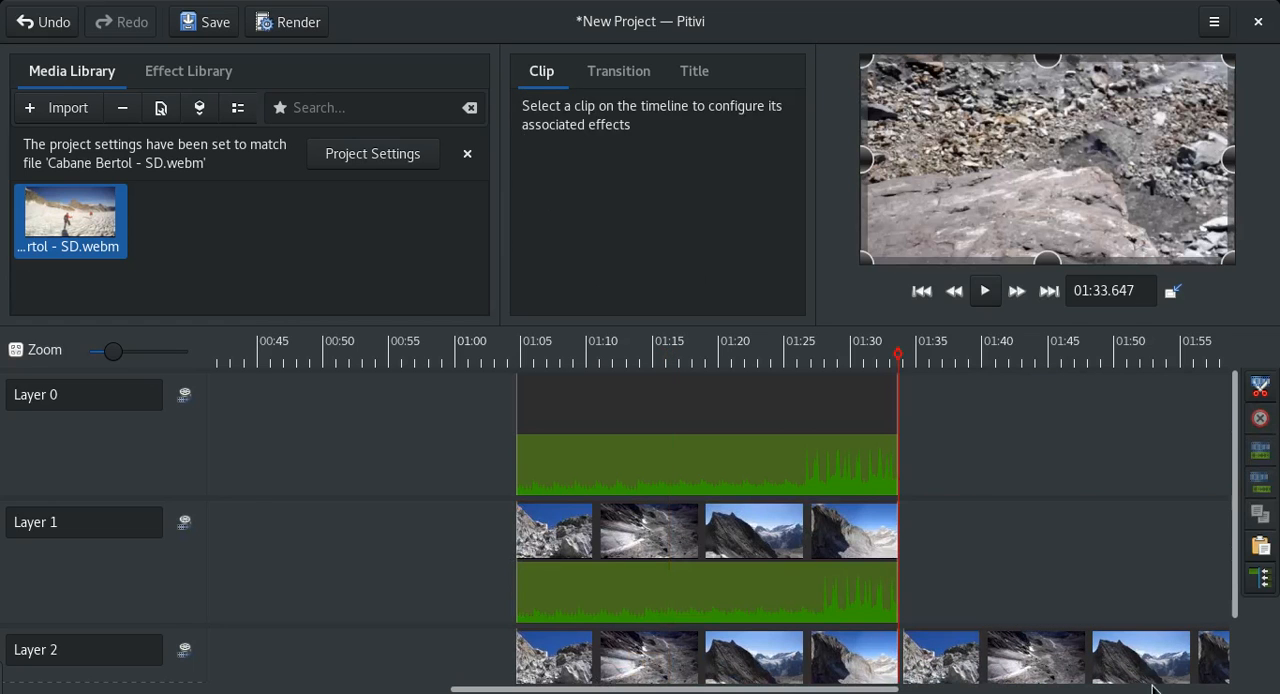
pyautogui.moveTo(1235, 565); pyautogui.dragTo(1245, 686)
pyautogui.moveTo(1090, 577); pyautogui.dragTo(702, 672)
pyautogui.moveTo(1243, 558); pyautogui.dragTo(1240, 414)
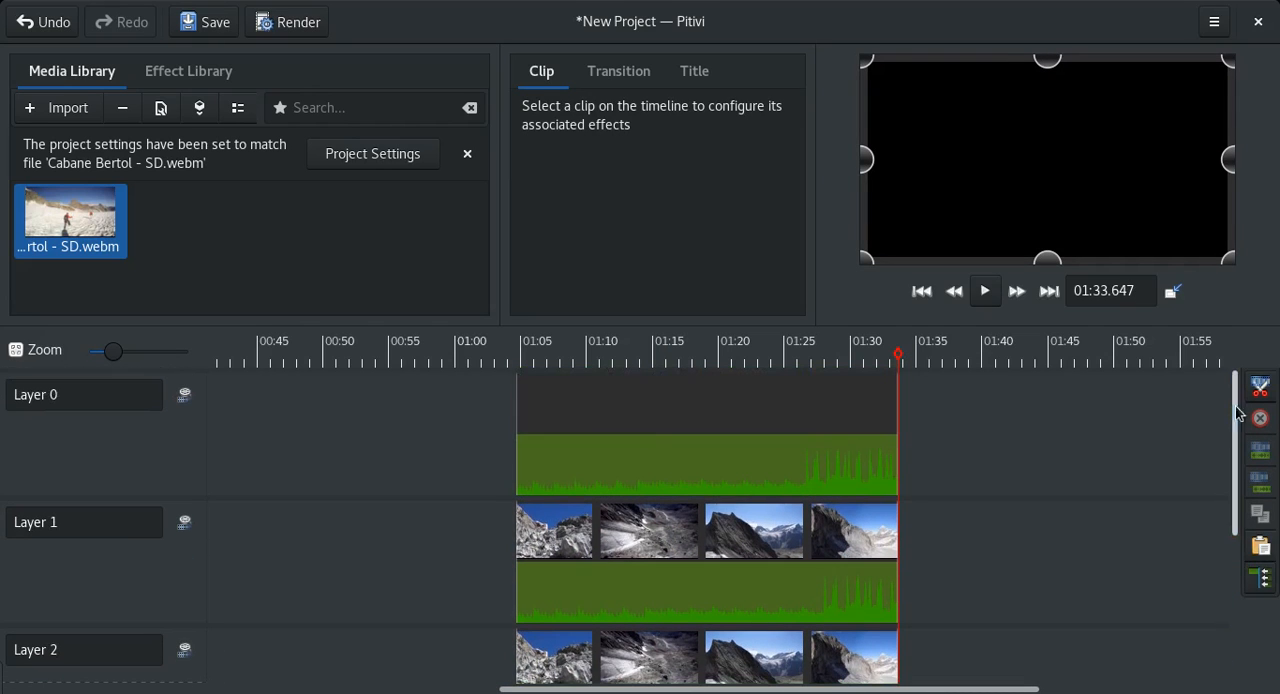
# Set the Layer 0 clip's width to 320 and height to 180.
pyautogui.click(632, 420)
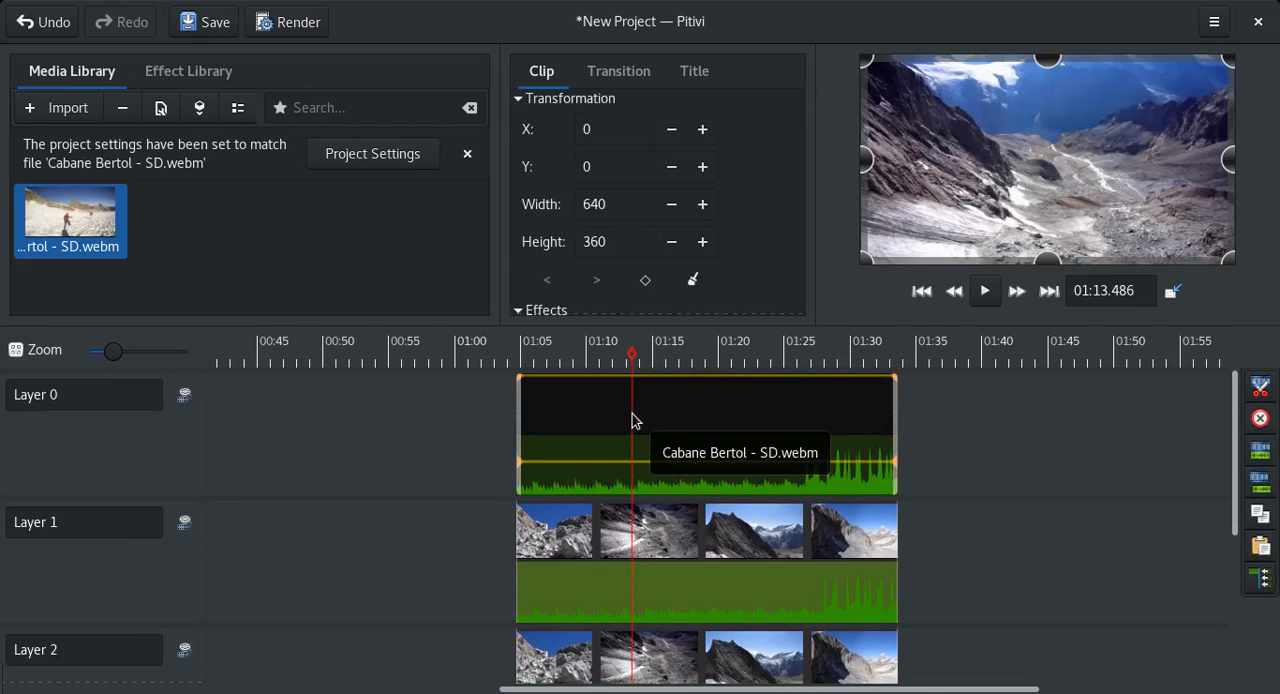
pyautogui.click(698, 426)
pyautogui.click(628, 203)
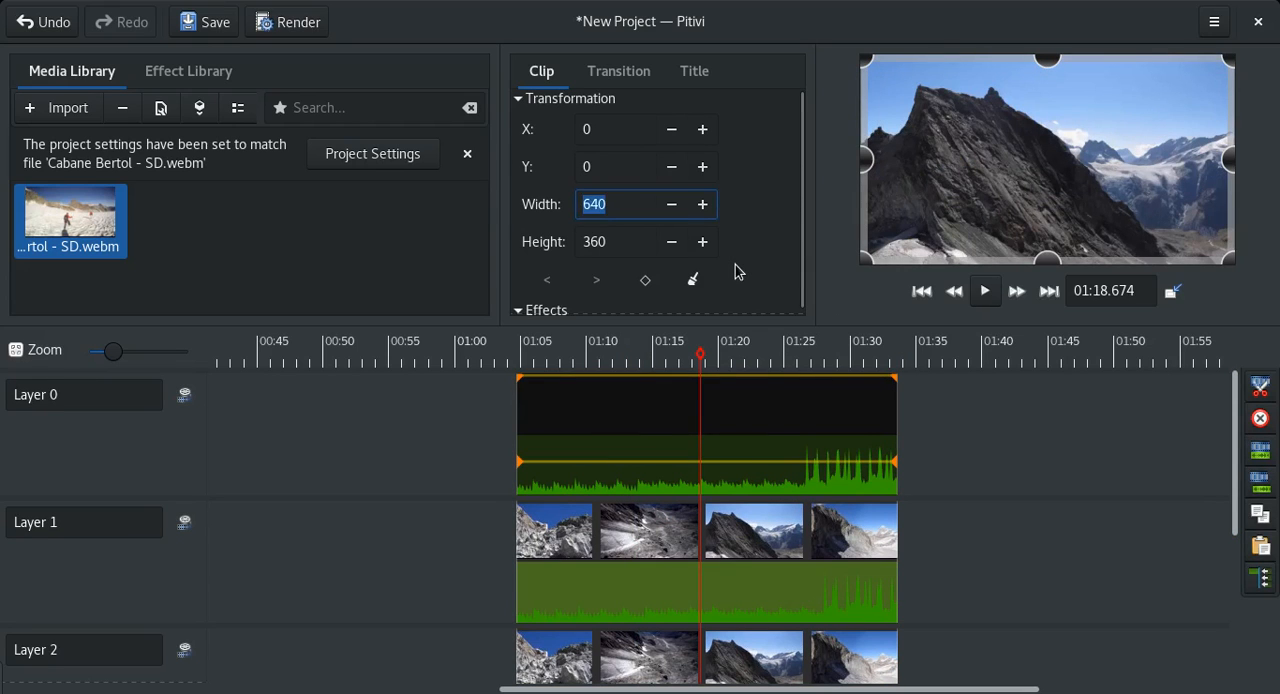
pyautogui.write('320')
pyautogui.press('Tab')
pyautogui.write('180')
pyautogui.press('Tab')
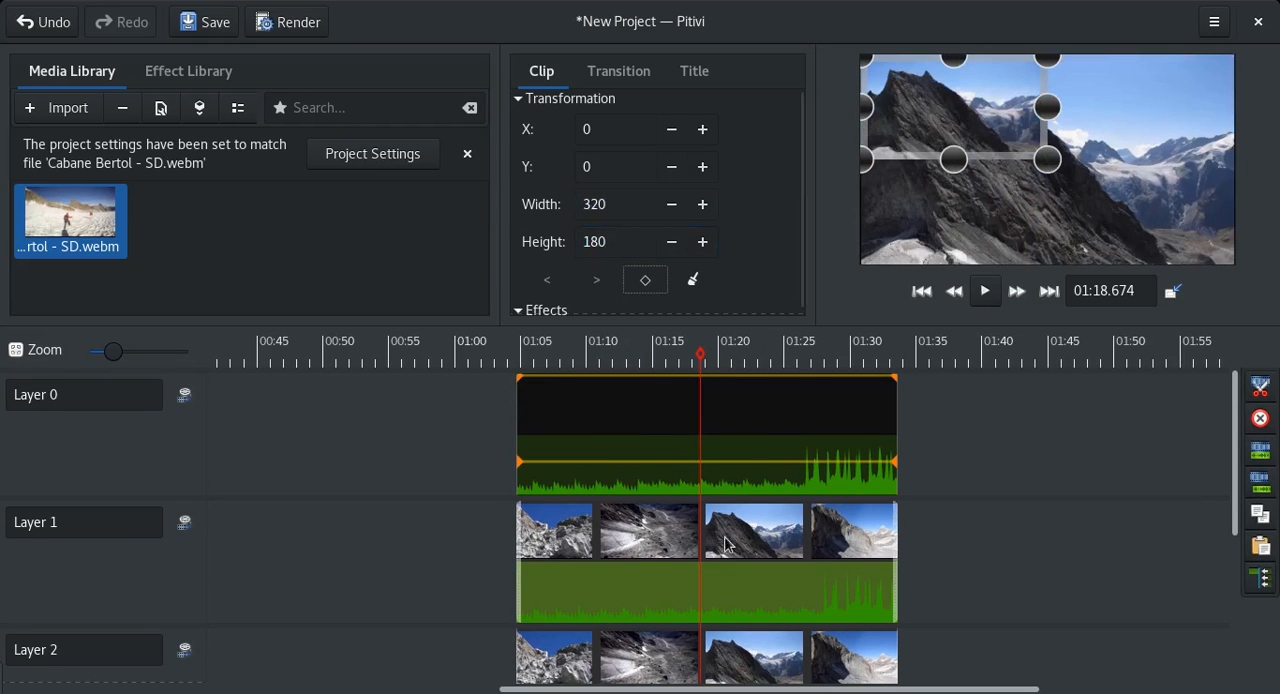
# Set the Layer 1 clip's width to 320 and height to 180.
pyautogui.click(645, 565)
pyautogui.click(600, 215)
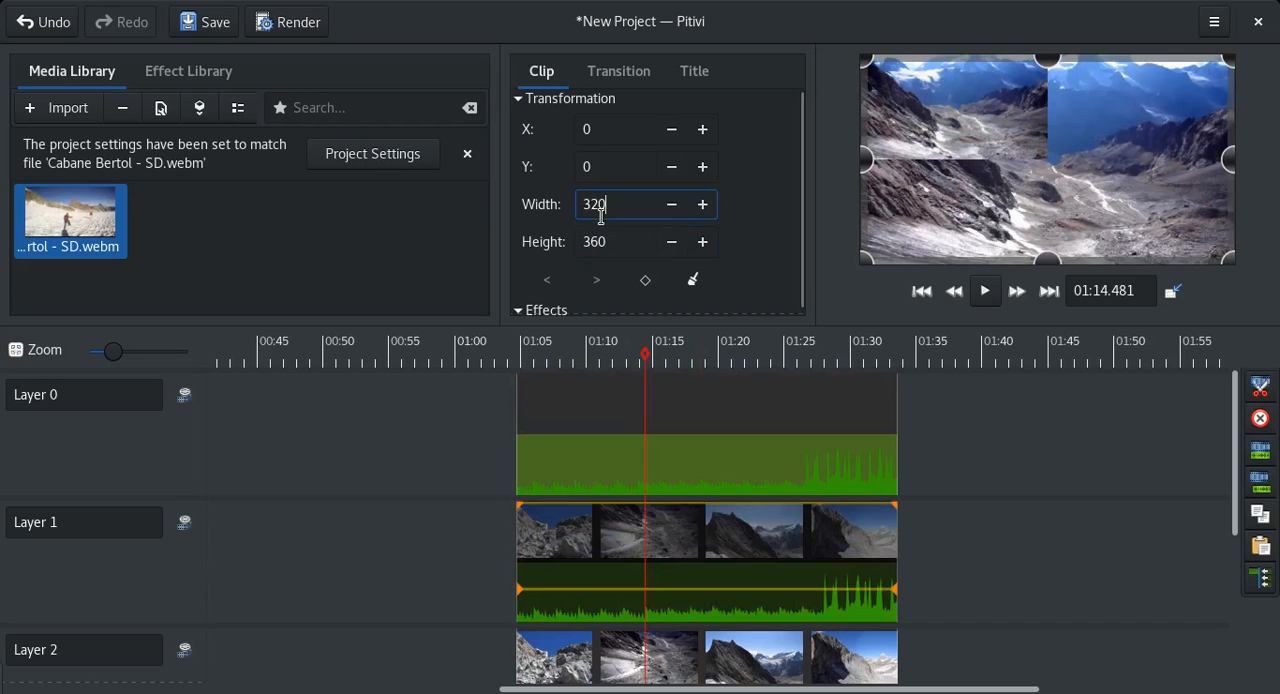
pyautogui.press('Tab')
pyautogui.write('180')
pyautogui.press('Tab')
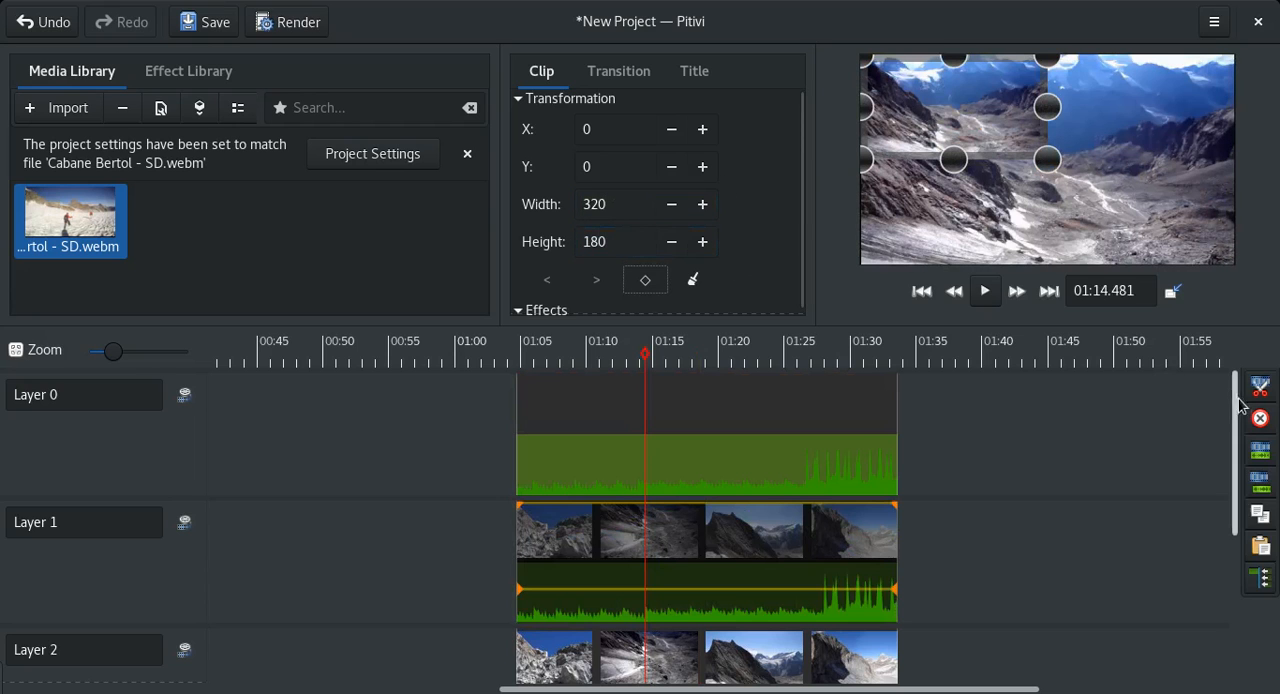
# Set the Layer 2 clip's width to 320 and height to 180.
pyautogui.scroll(-3, 1203, 560)
pyautogui.click(716, 425)
pyautogui.click(591, 206)
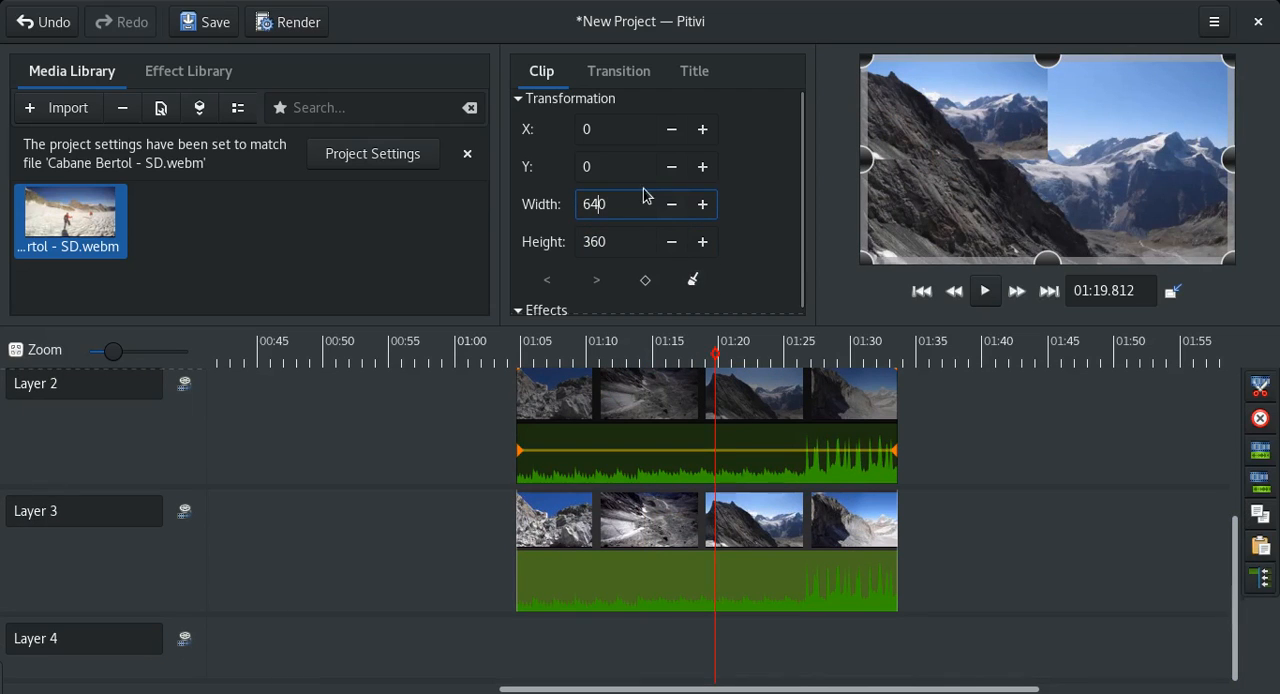
pyautogui.press('Tab')
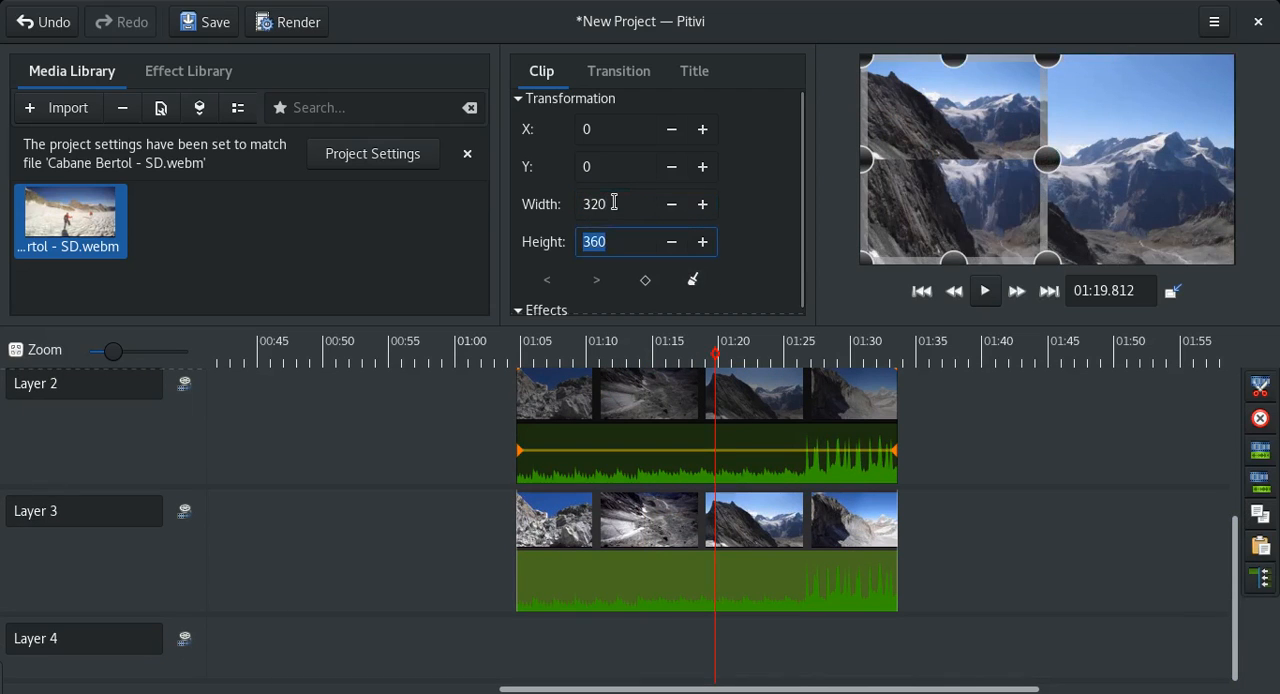
pyautogui.press('Tab')
pyautogui.doubleClick(614, 202)
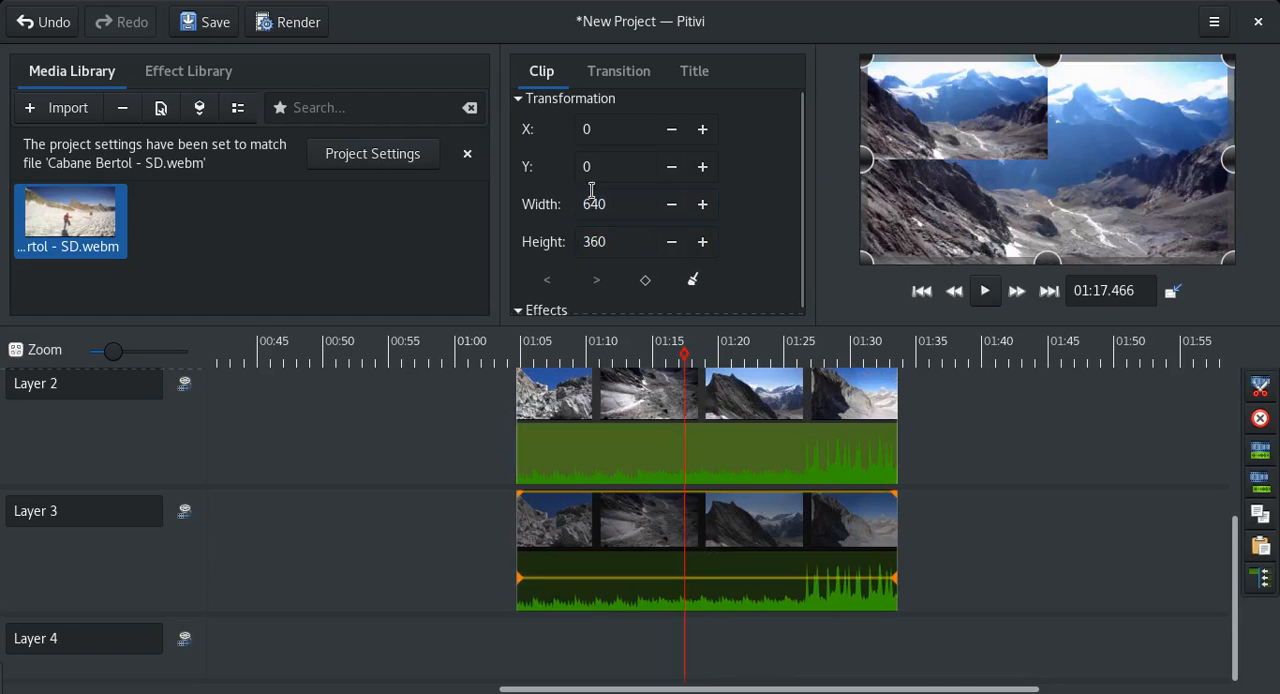
# Set the Layer 3 clip's width to 320 and height to 180.
pyautogui.doubleClick(593, 202)
pyautogui.write('320')
pyautogui.press('Tab')
pyautogui.write('18')
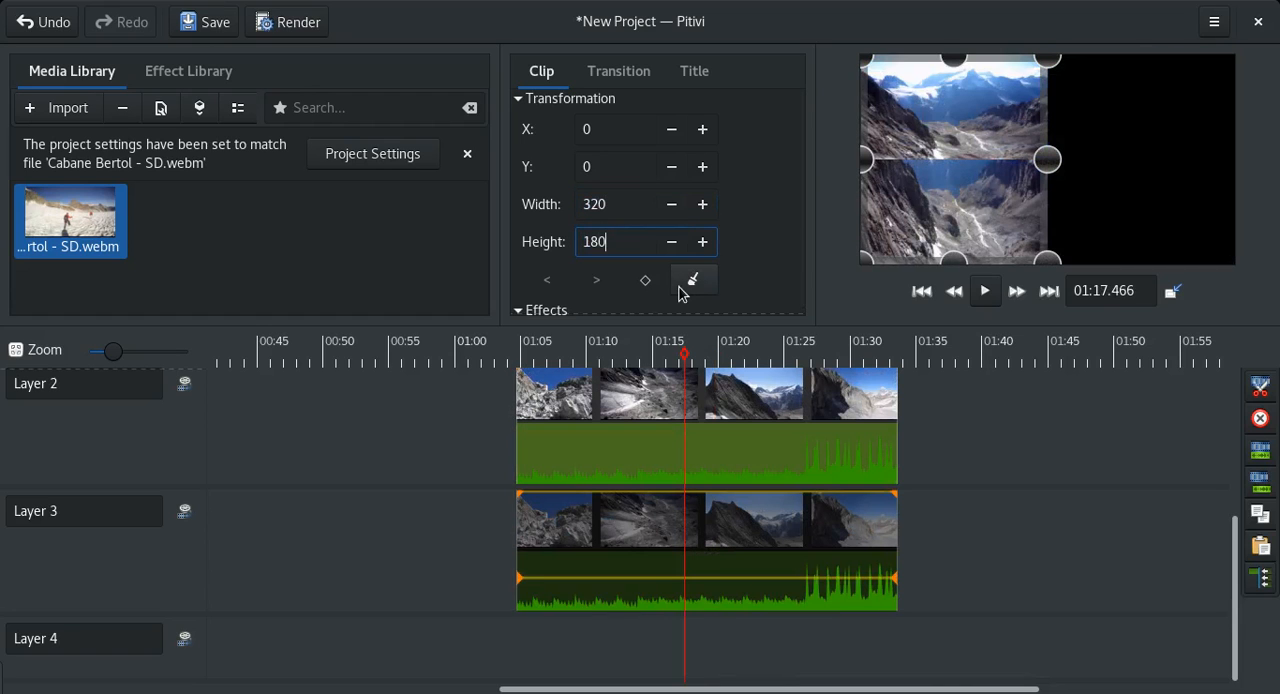
pyautogui.press('Tab')
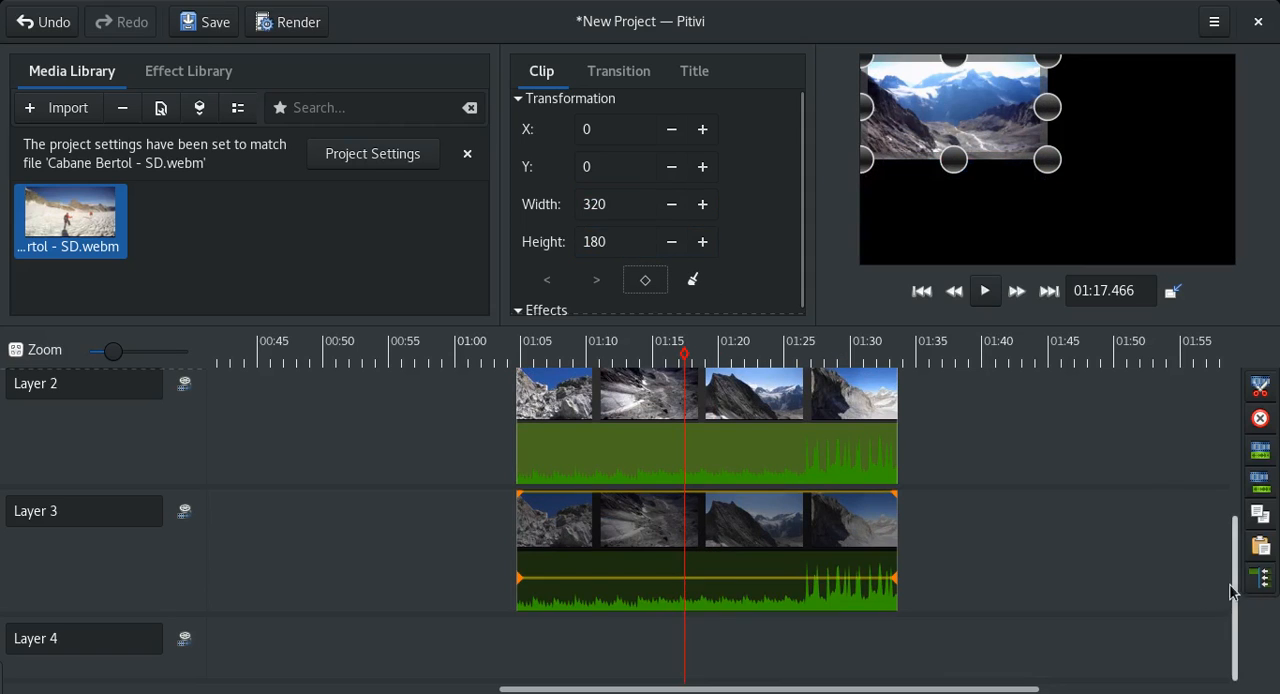
# Set the Layer 1 clip's X position to 320.
pyautogui.scroll(1, 1232, 541)
pyautogui.scroll(3, 1232, 541)
pyautogui.click(657, 424)
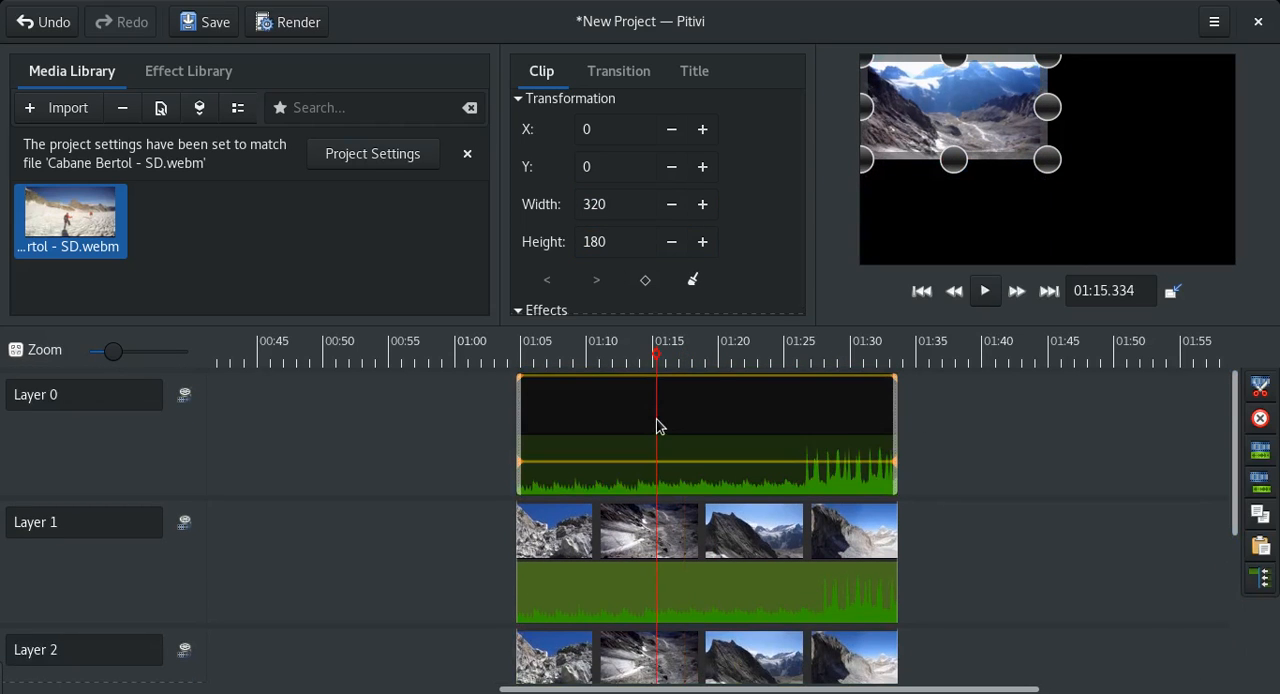
pyautogui.click(611, 427)
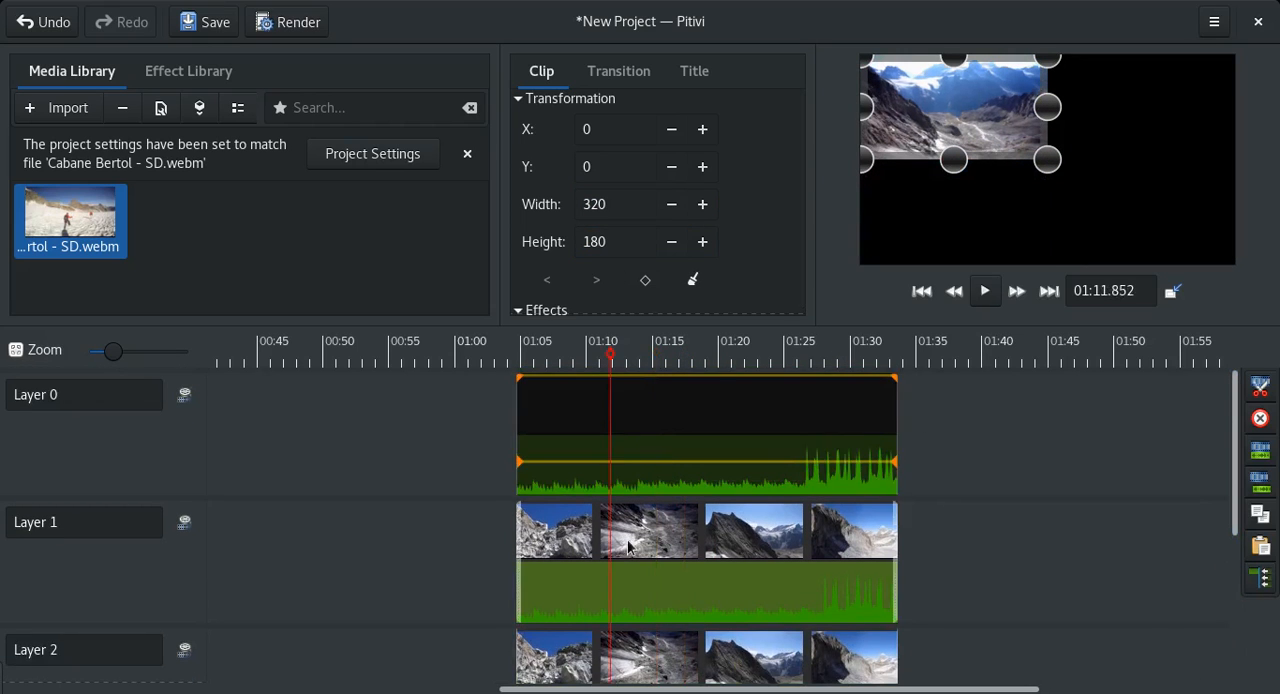
pyautogui.click(671, 415)
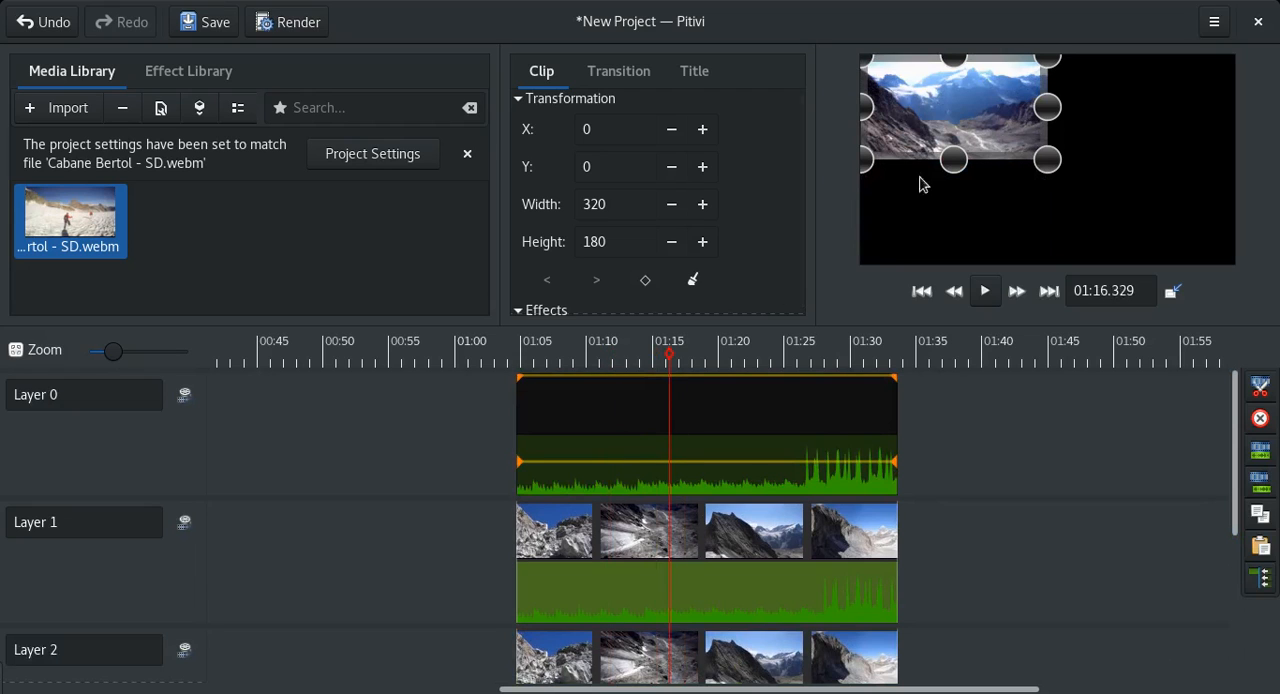
pyautogui.click(684, 545)
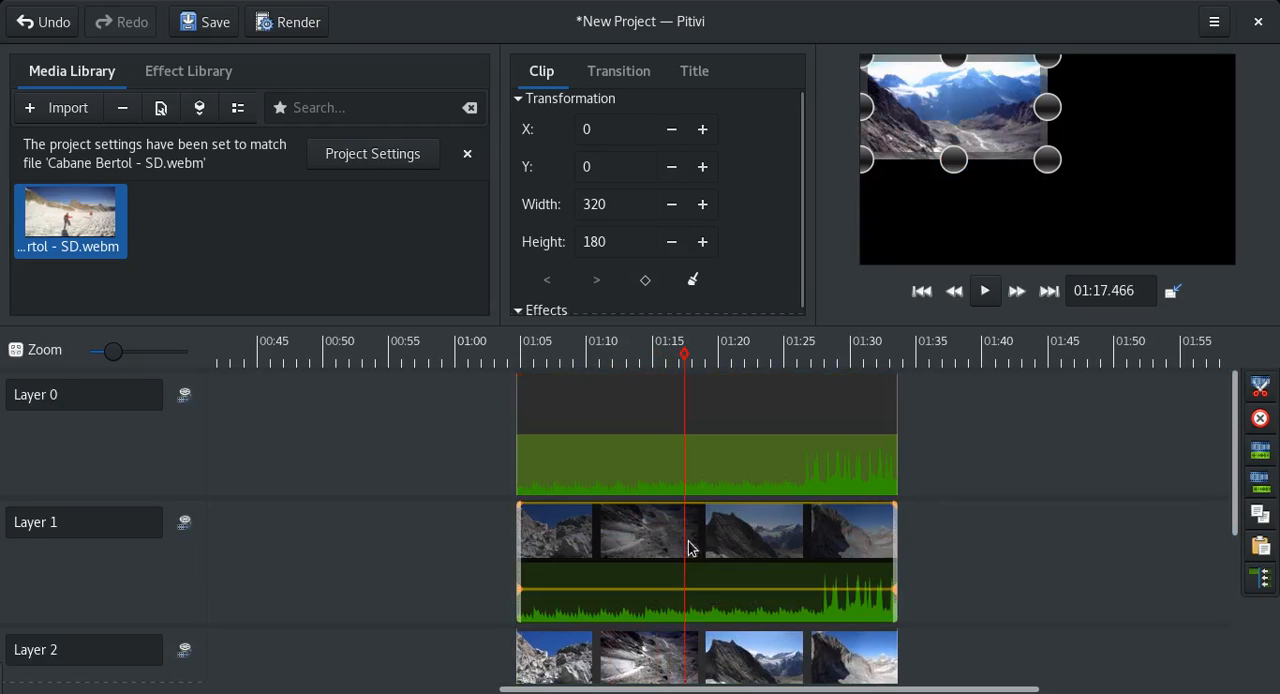
pyautogui.click(590, 134)
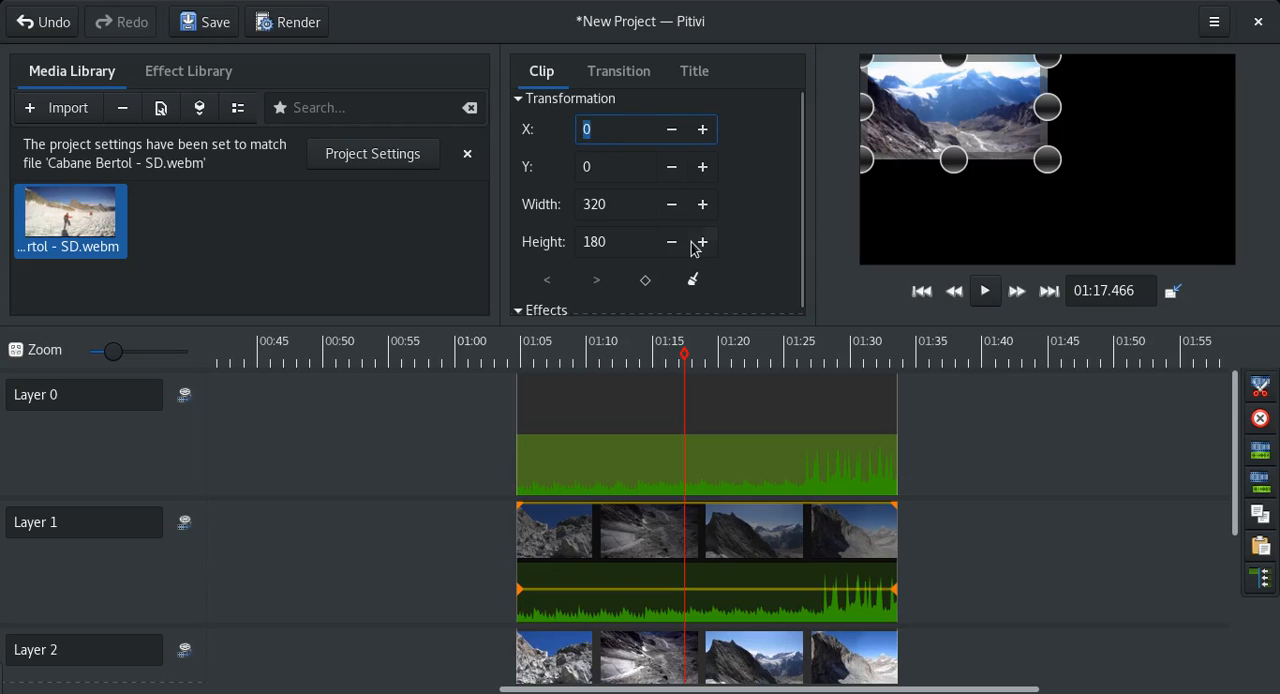
pyautogui.write('320')
pyautogui.press('Tab')
# Set the Layer 2 clip's Y position to 180, leaving its X position at 0.
pyautogui.scroll(-4, 1234, 446)
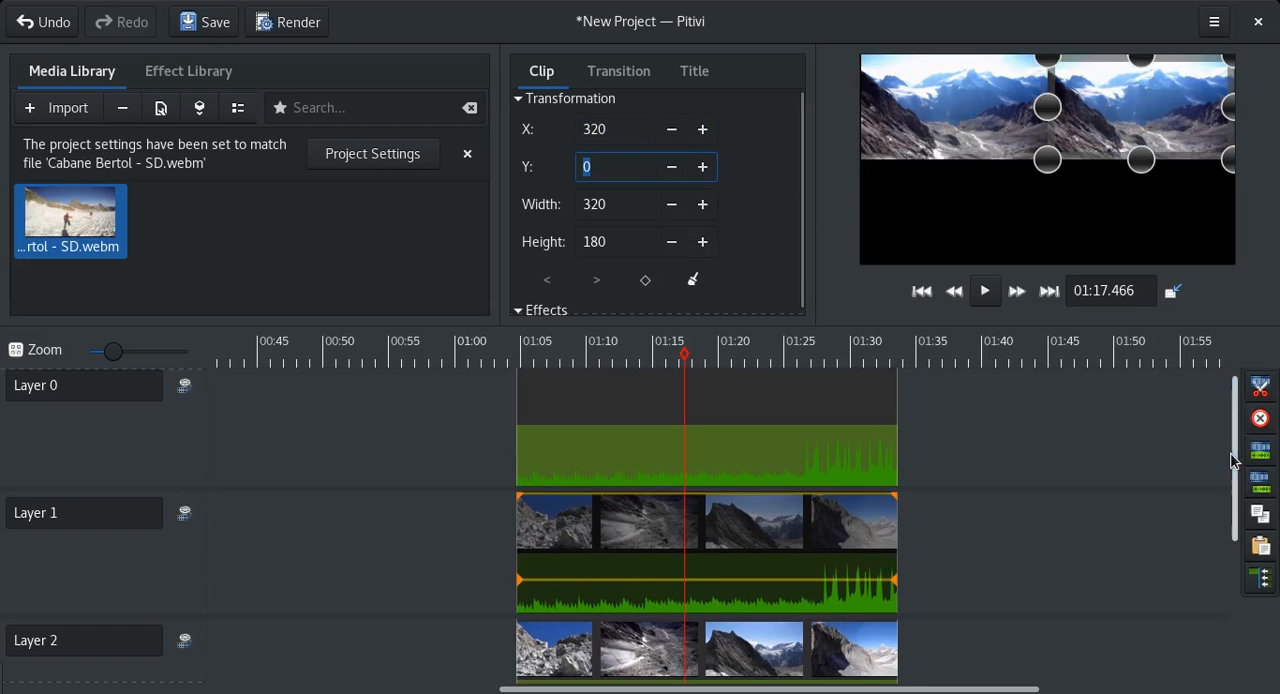
pyautogui.click(732, 540)
pyautogui.click(594, 126)
pyautogui.press('Tab')
pyautogui.write('180')
pyautogui.press('Tab')
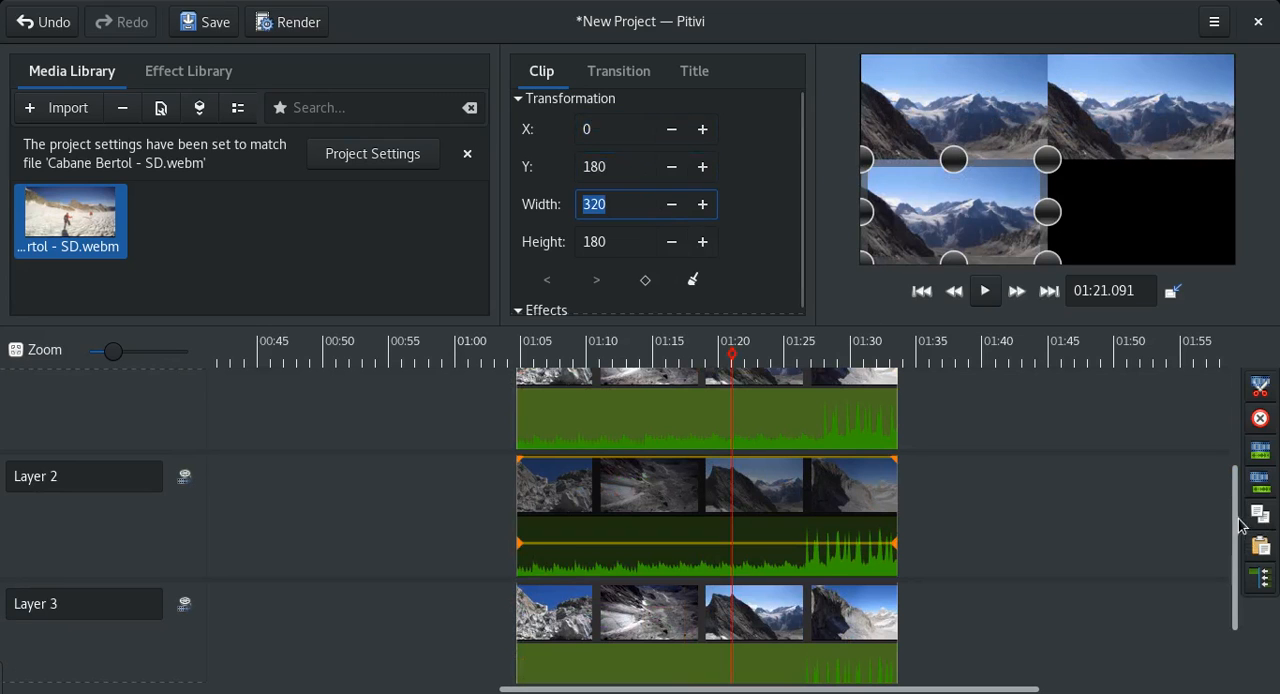
# Set the Layer 3 clip's X position to 320 and Y position to 180.
pyautogui.scroll(-3, 1237, 517)
pyautogui.click(680, 572)
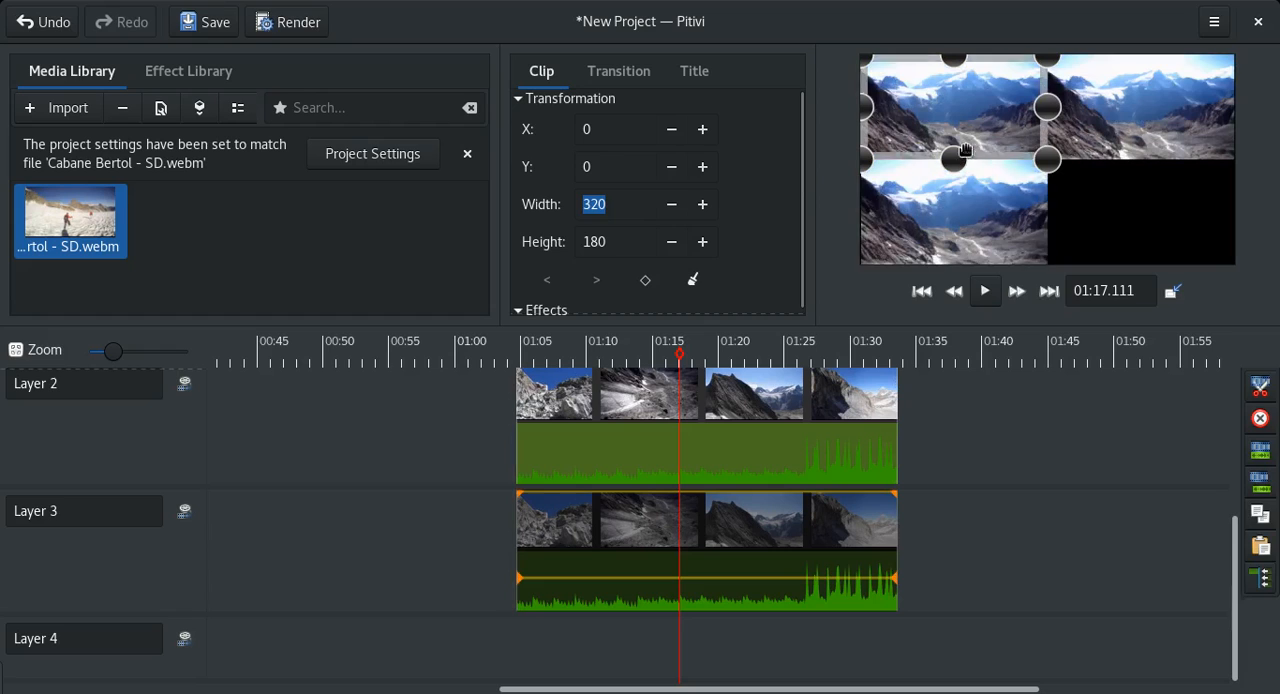
pyautogui.click(594, 134)
pyautogui.write('320')
pyautogui.press('Tab')
pyautogui.write('18')
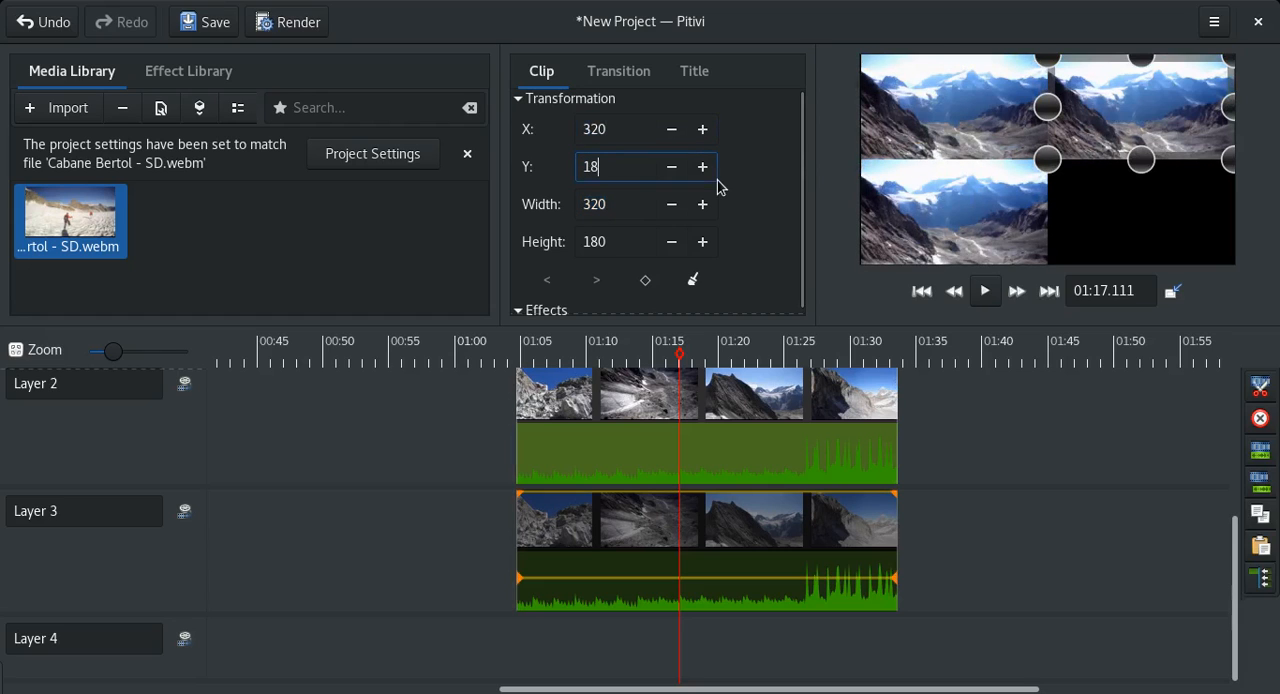
pyautogui.write('0')
pyautogui.press('Tab')
# Activate transformation keyframes on the Layer 0 clip and go to its first keyframe.
pyautogui.moveTo(1228, 566); pyautogui.dragTo(720, 378)
pyautogui.click(741, 432)
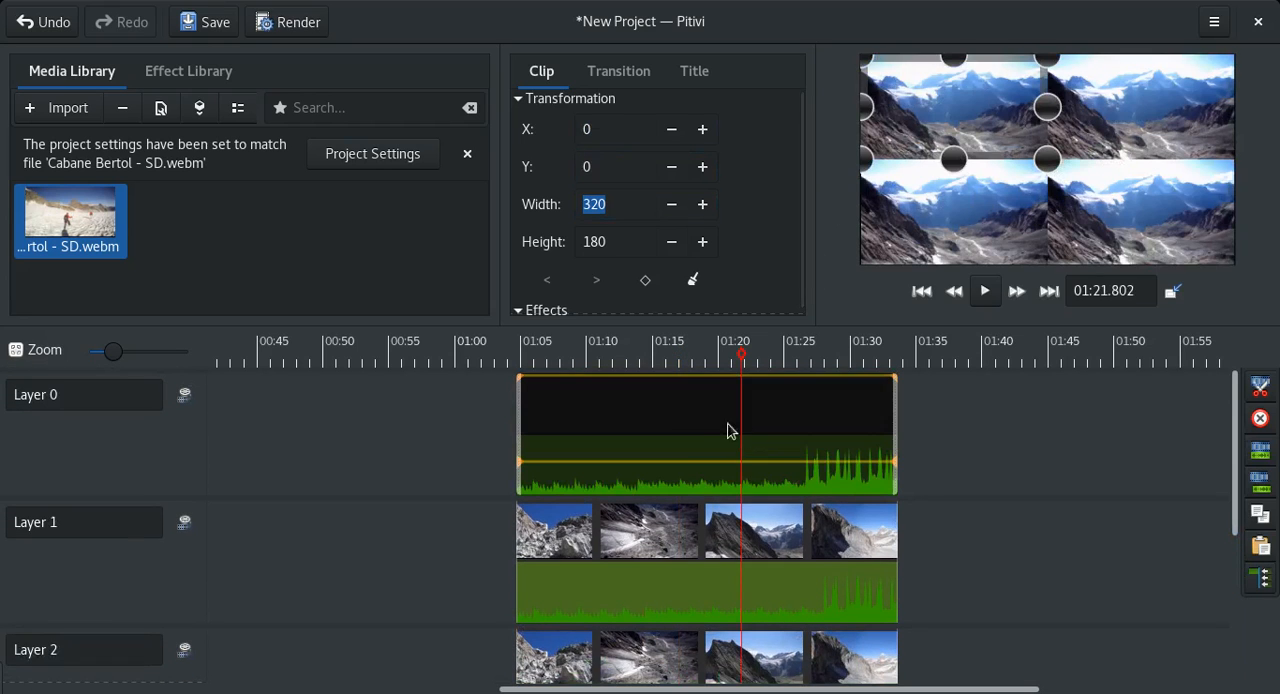
pyautogui.click(713, 400)
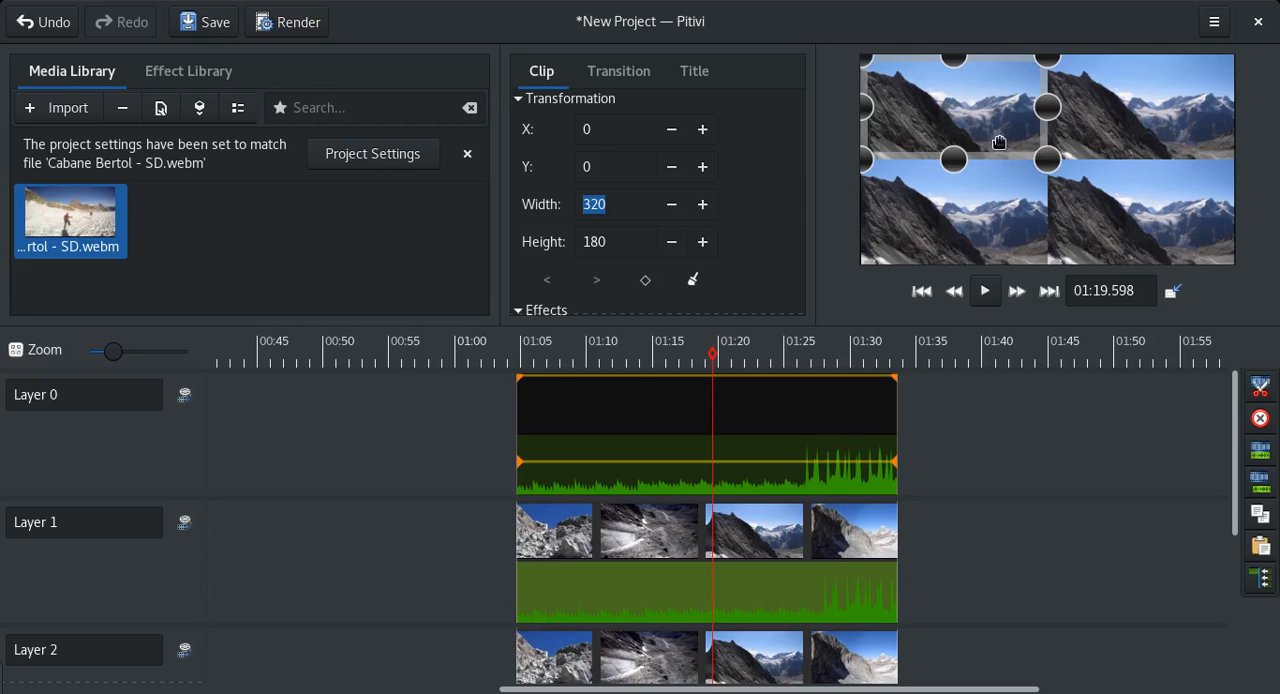
pyautogui.click(641, 418)
pyautogui.click(524, 345)
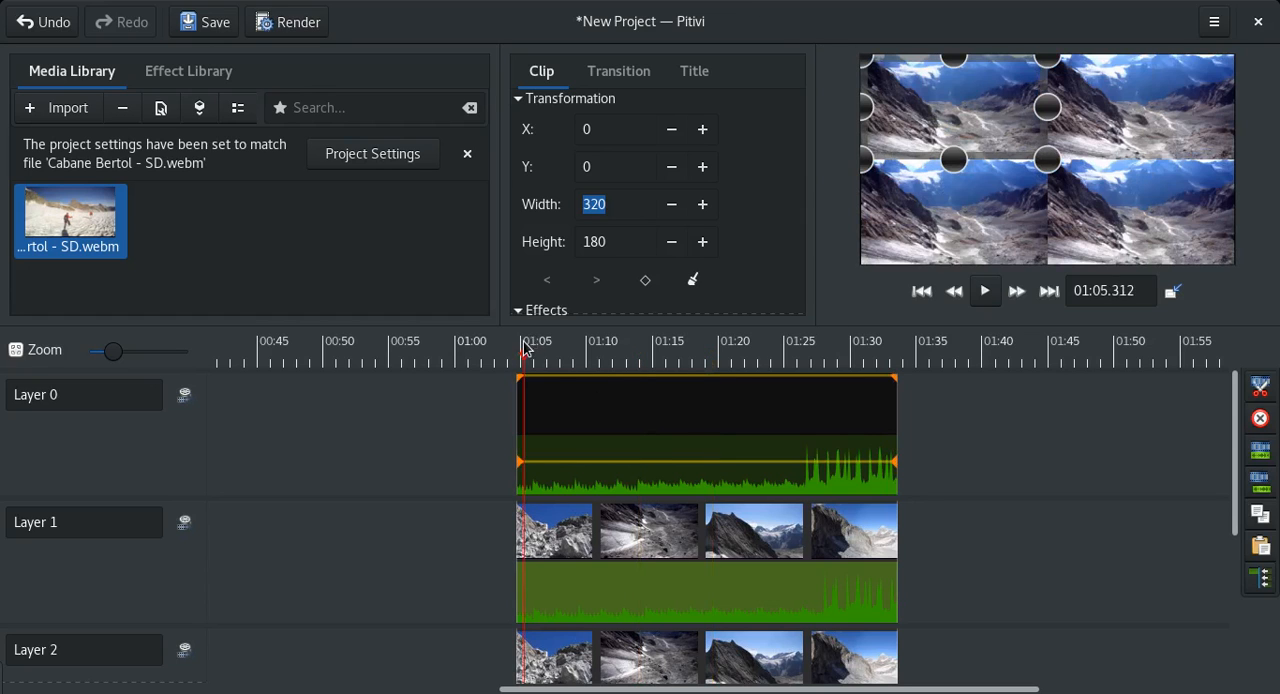
pyautogui.click(676, 380)
pyautogui.click(652, 284)
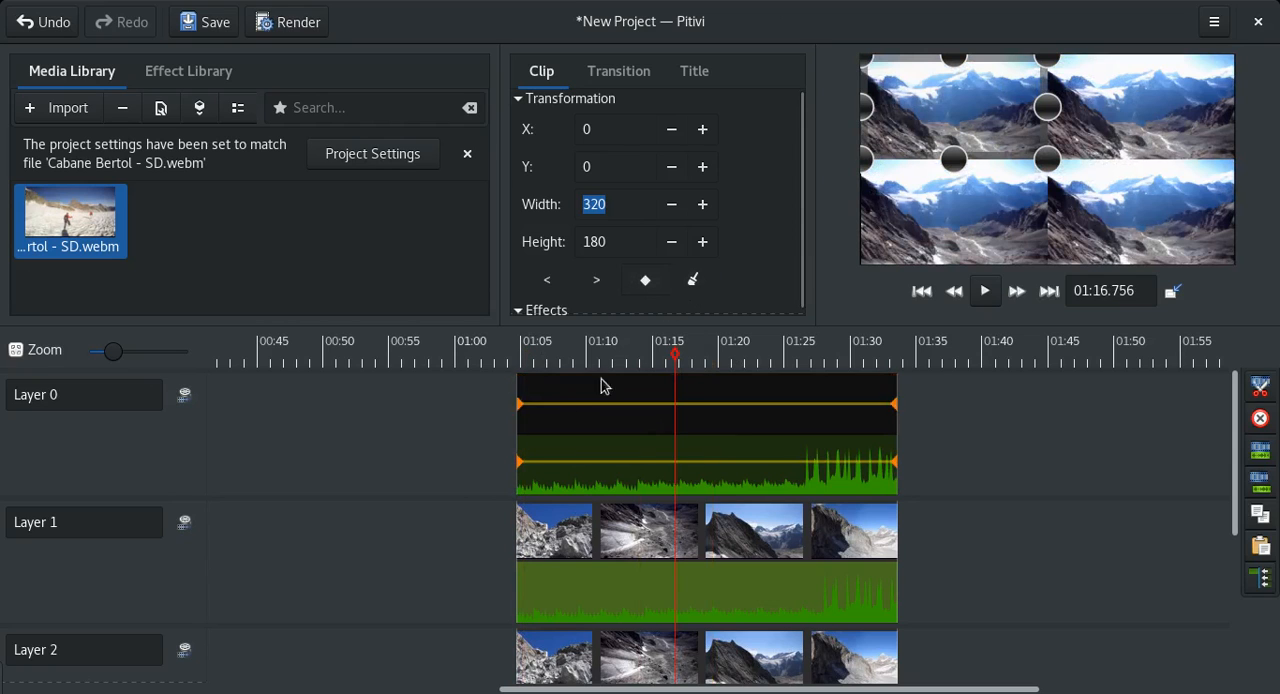
pyautogui.click(549, 282)
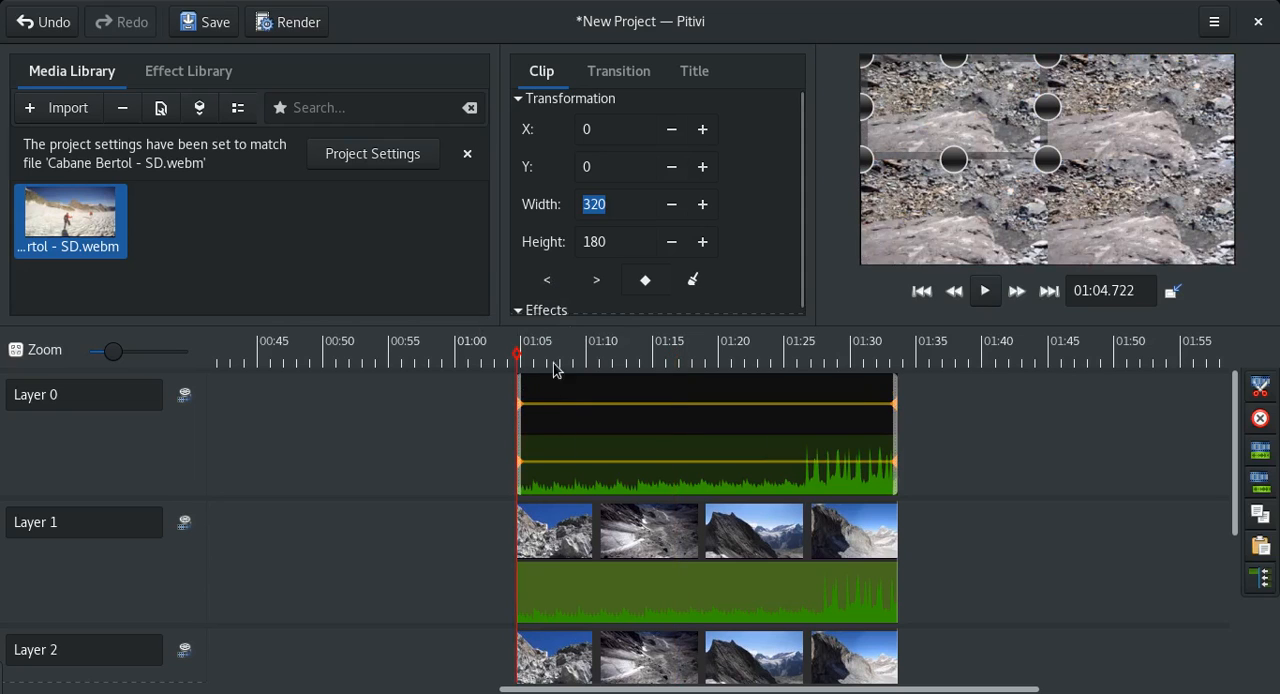
# Set the Layer 0 clip's first keyframe to X -320 and Y -180, and scrub through the timeline to preview the motion.
pyautogui.click(597, 131)
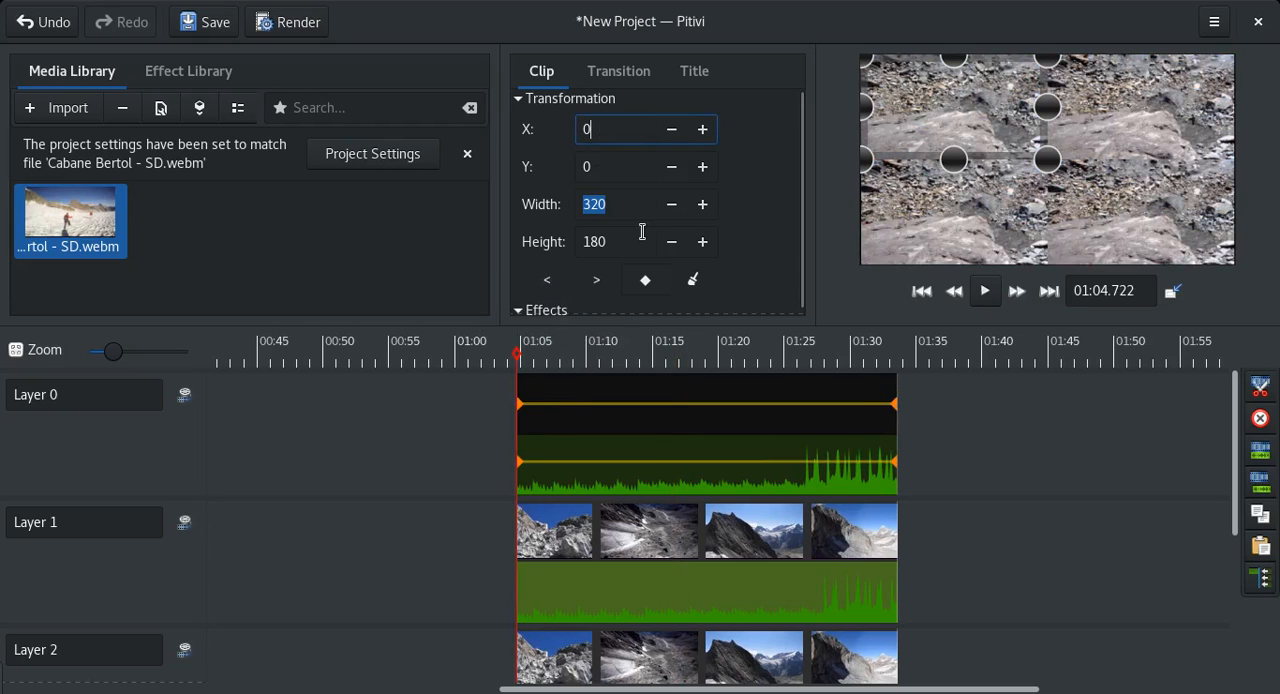
pyautogui.doubleClick(605, 131)
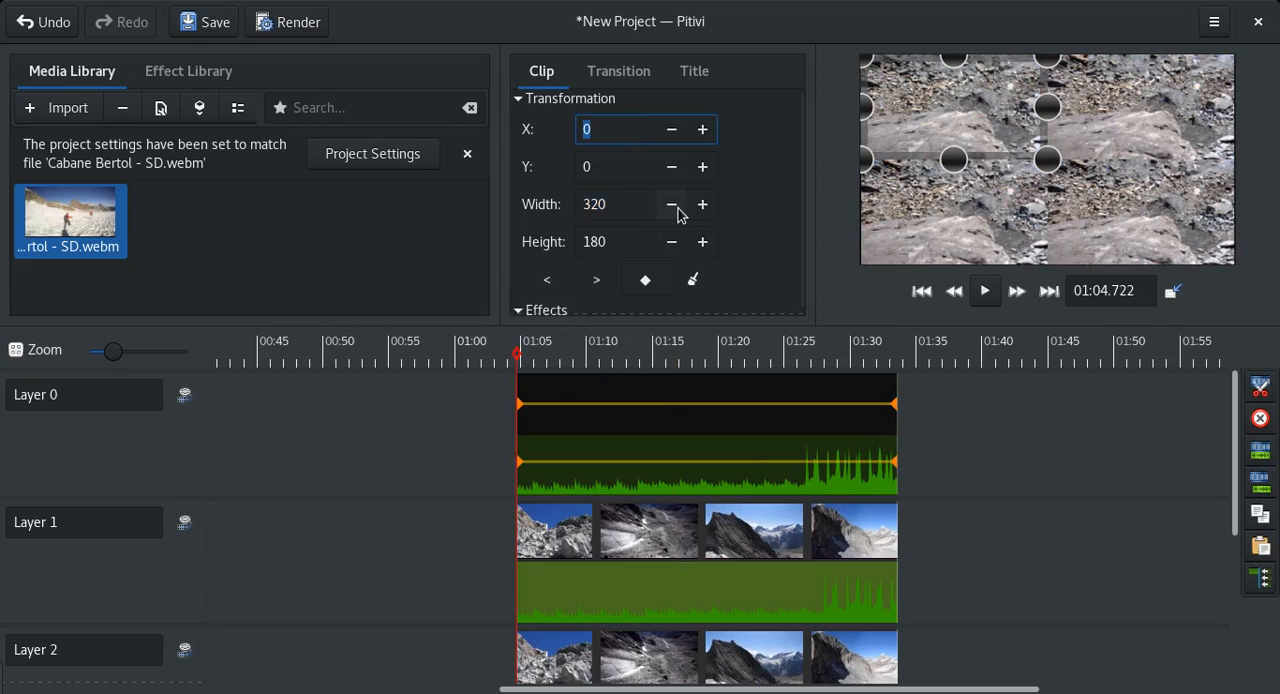
pyautogui.press('Tab')
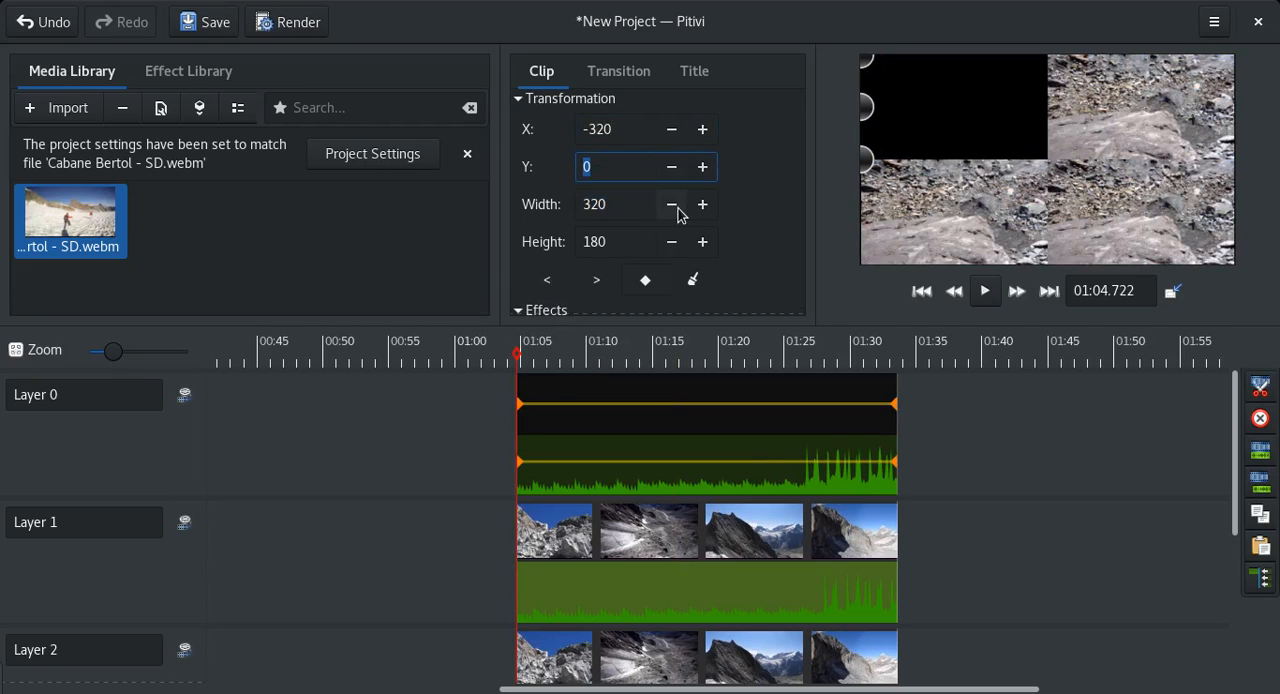
pyautogui.press('Tab')
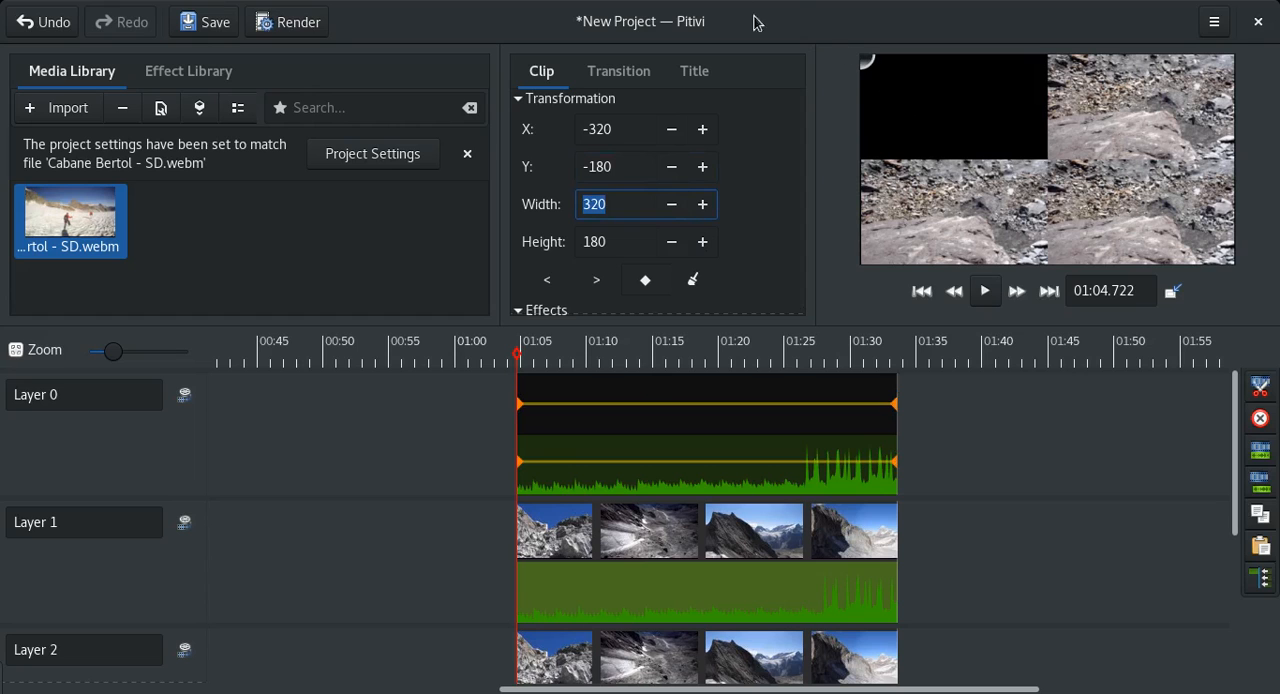
pyautogui.moveTo(543, 355); pyautogui.dragTo(851, 358)
# Keyframe the Layer 1 clip's transformation, setting X 640 and Y -180 at its first keyframe.
pyautogui.click(680, 552)
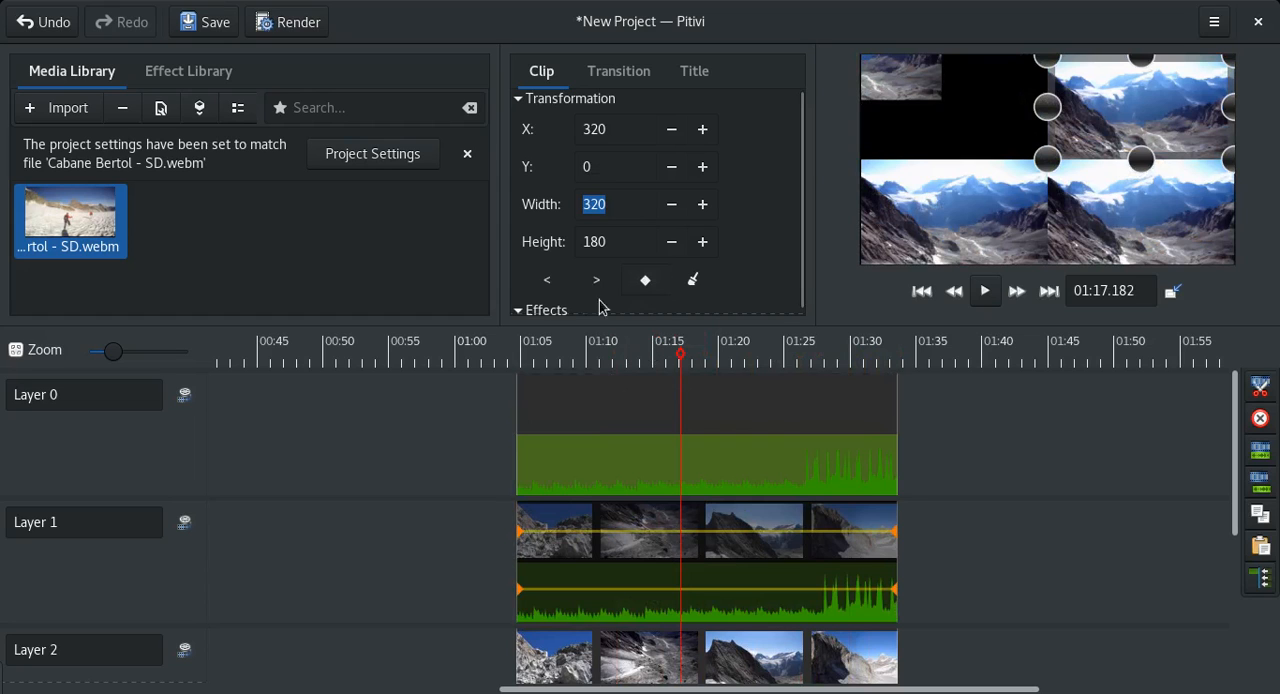
pyautogui.click(546, 280)
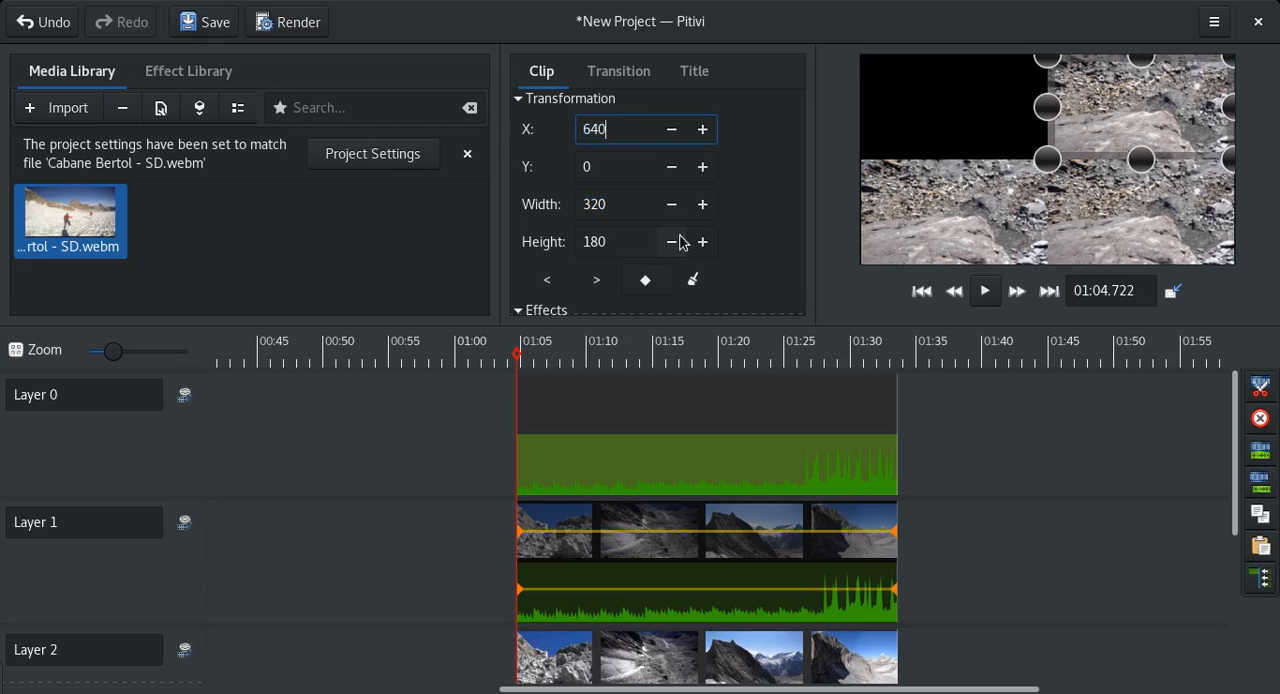
pyautogui.press('Tab')
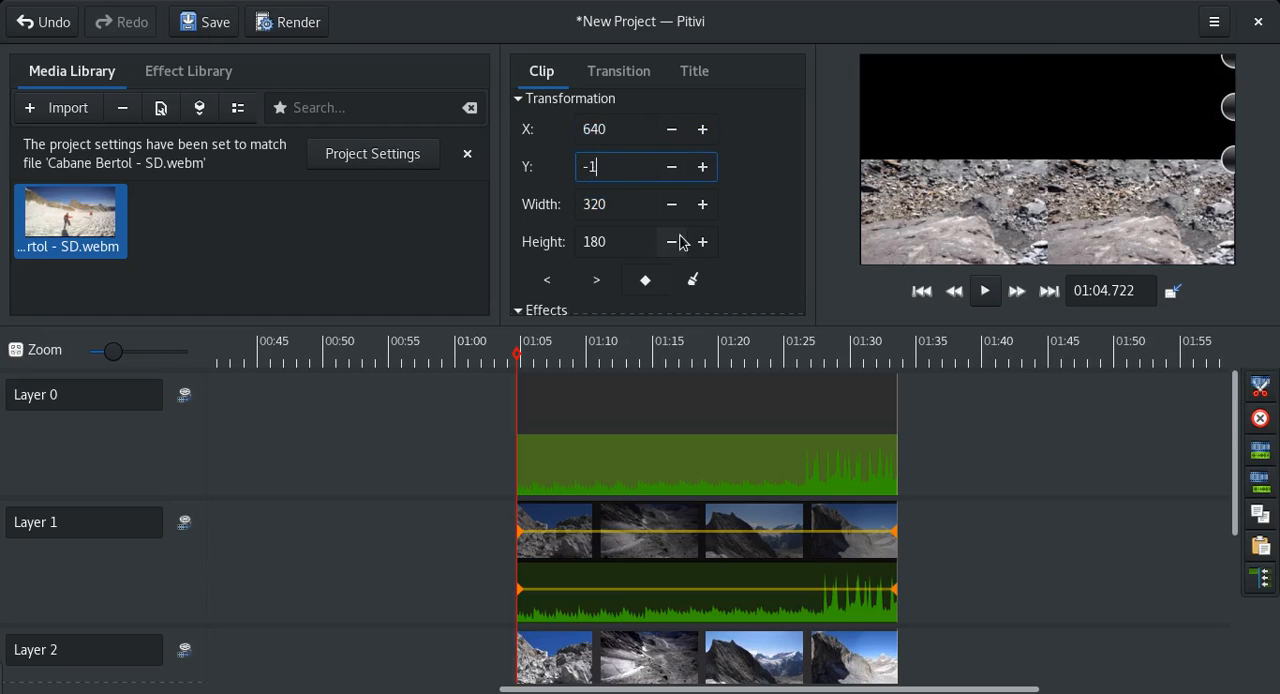
pyautogui.press('Tab')
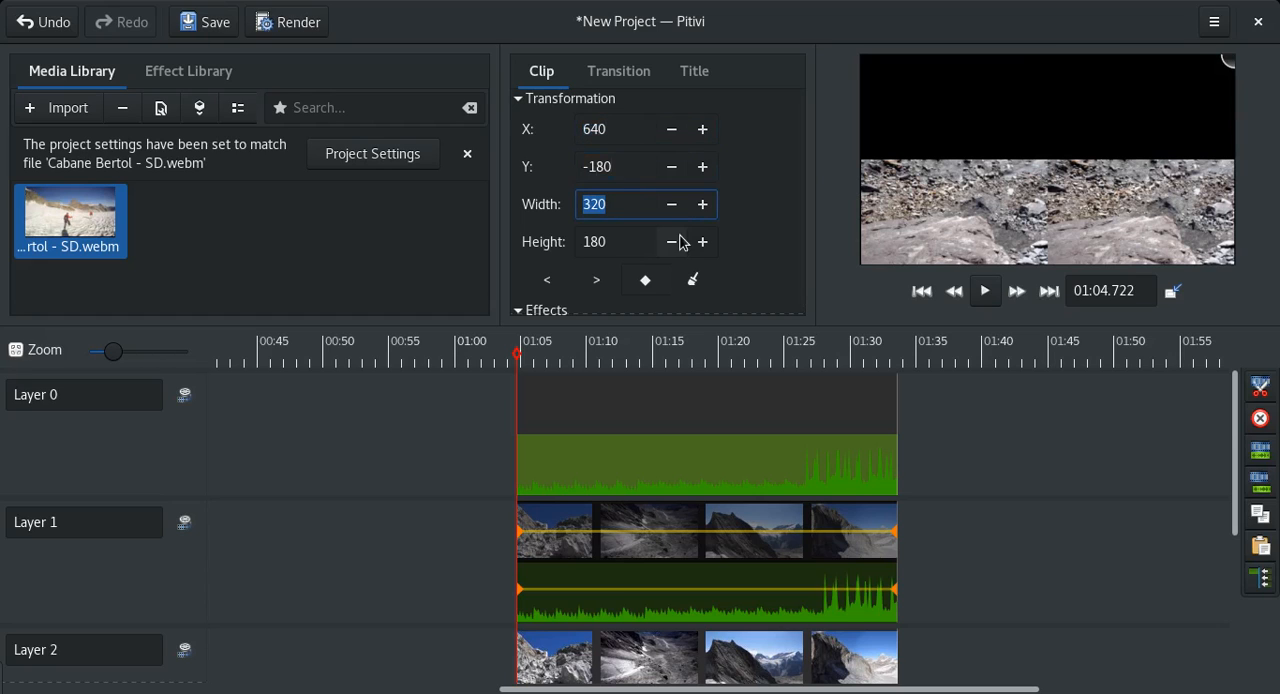
# Keyframe the Layer 2 clip's transformation, setting X -320 and Y 360 at its first keyframe.
pyautogui.click(649, 665)
pyautogui.scroll(-3, 1240, 525)
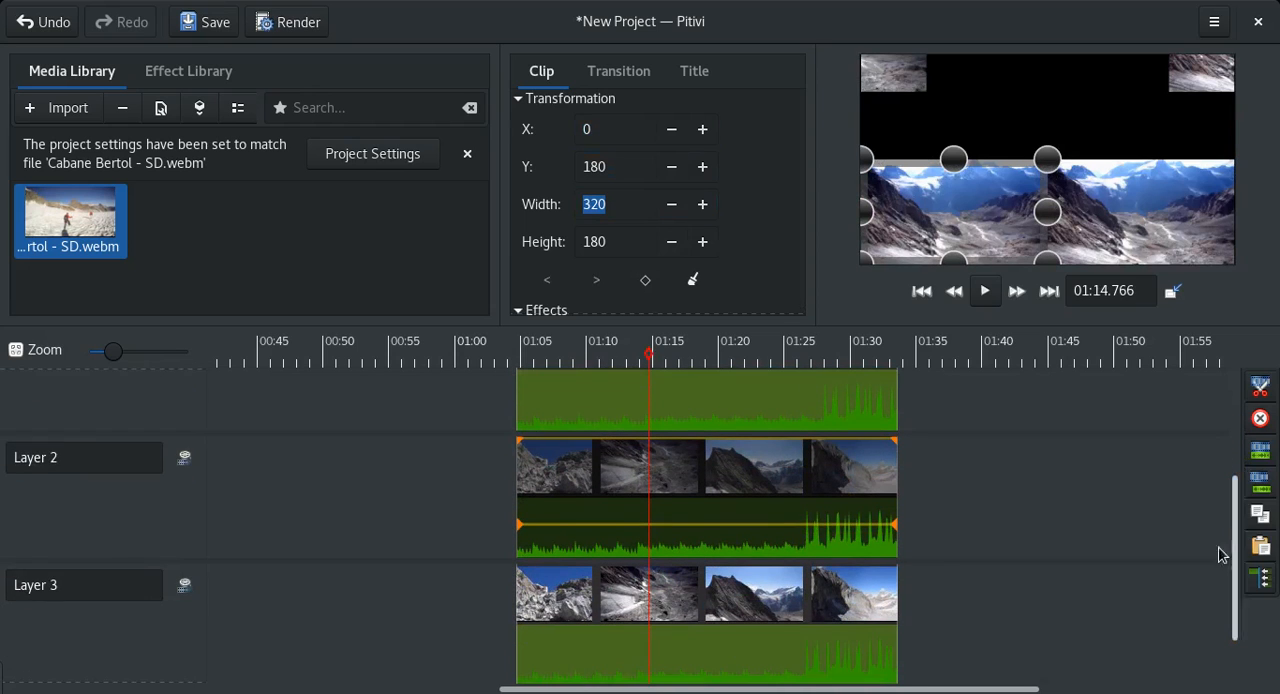
pyautogui.click(645, 280)
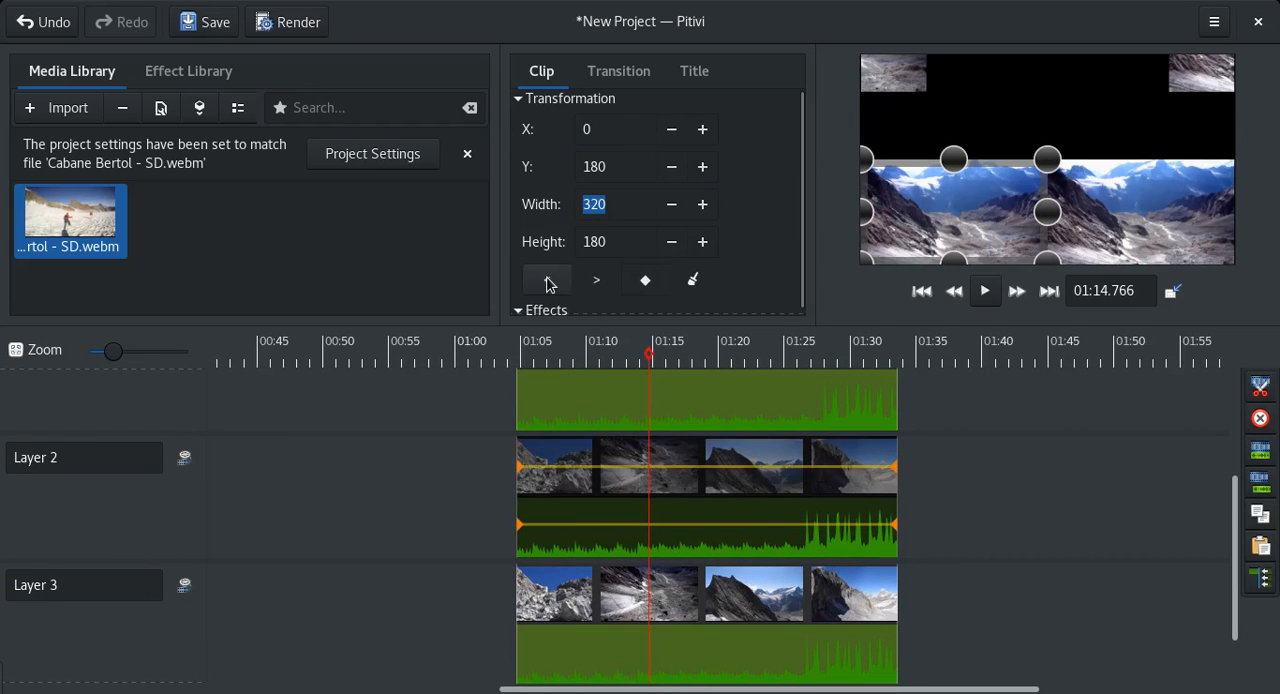
pyautogui.click(547, 280)
pyautogui.click(581, 129)
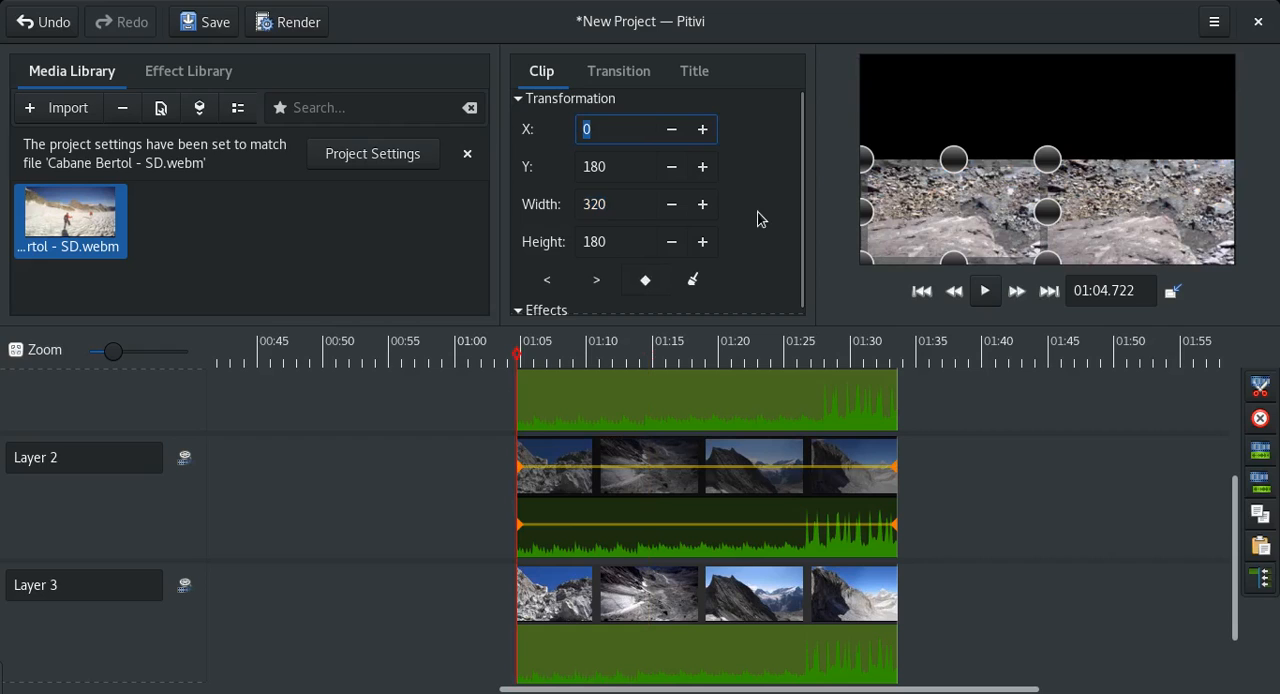
pyautogui.write('-32')
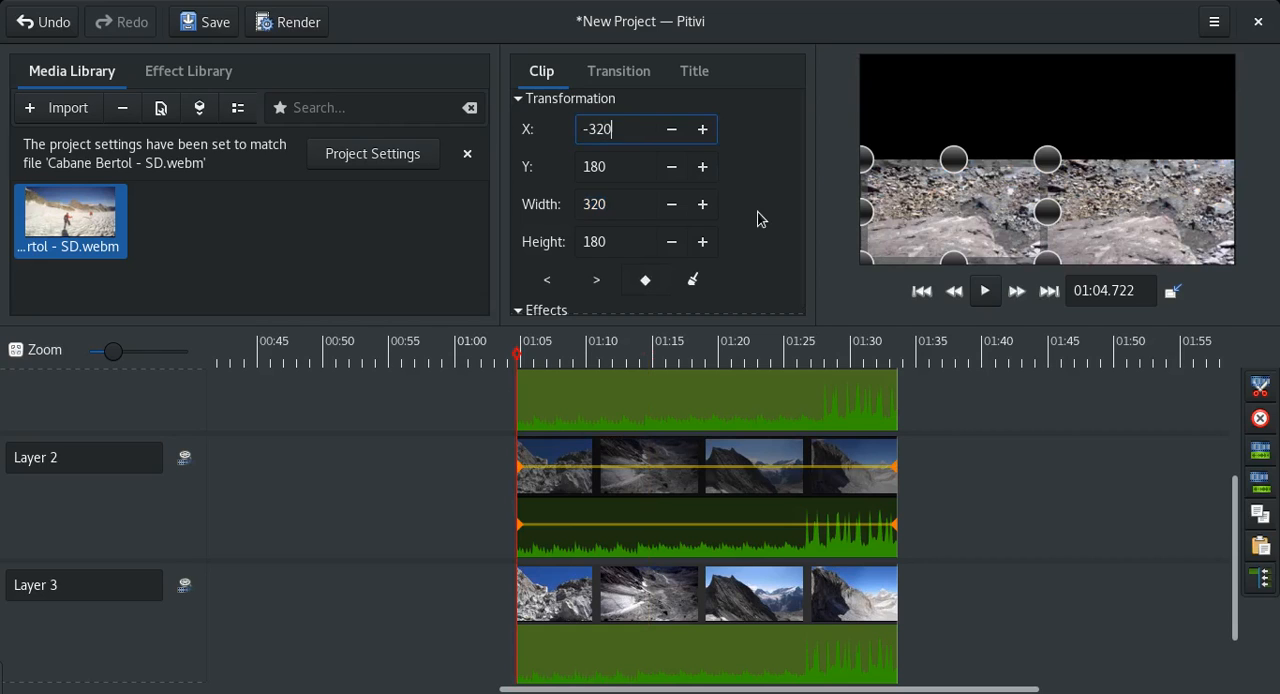
pyautogui.press('Tab')
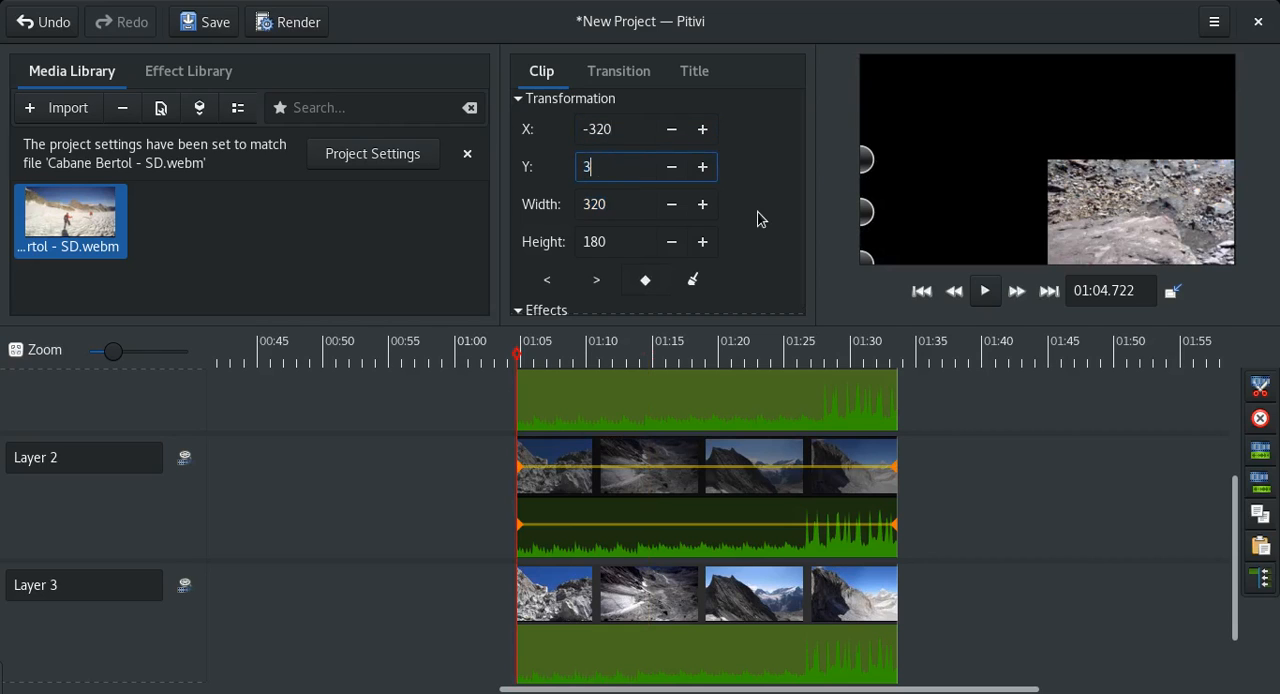
pyautogui.write('360')
pyautogui.press('Tab')
# Keyframe the Layer 3 clip's transformation, setting X 640 and Y 360 at its first keyframe.
pyautogui.click(652, 628)
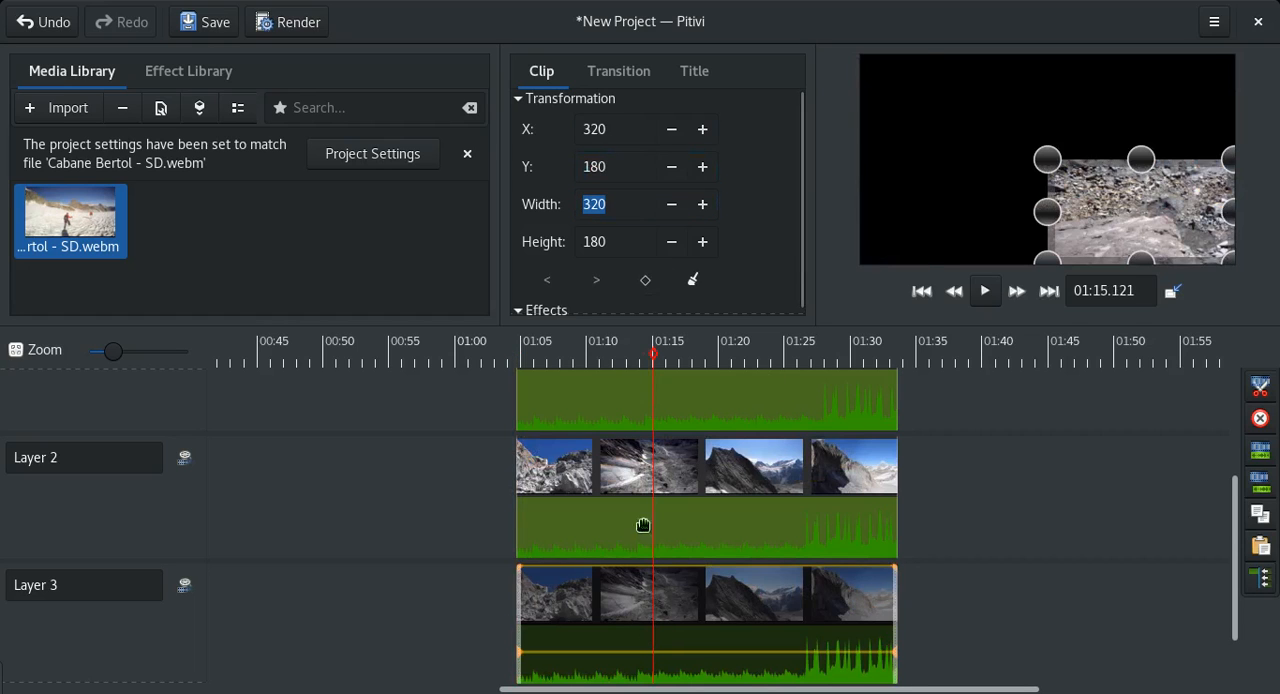
pyautogui.click(646, 283)
pyautogui.click(547, 280)
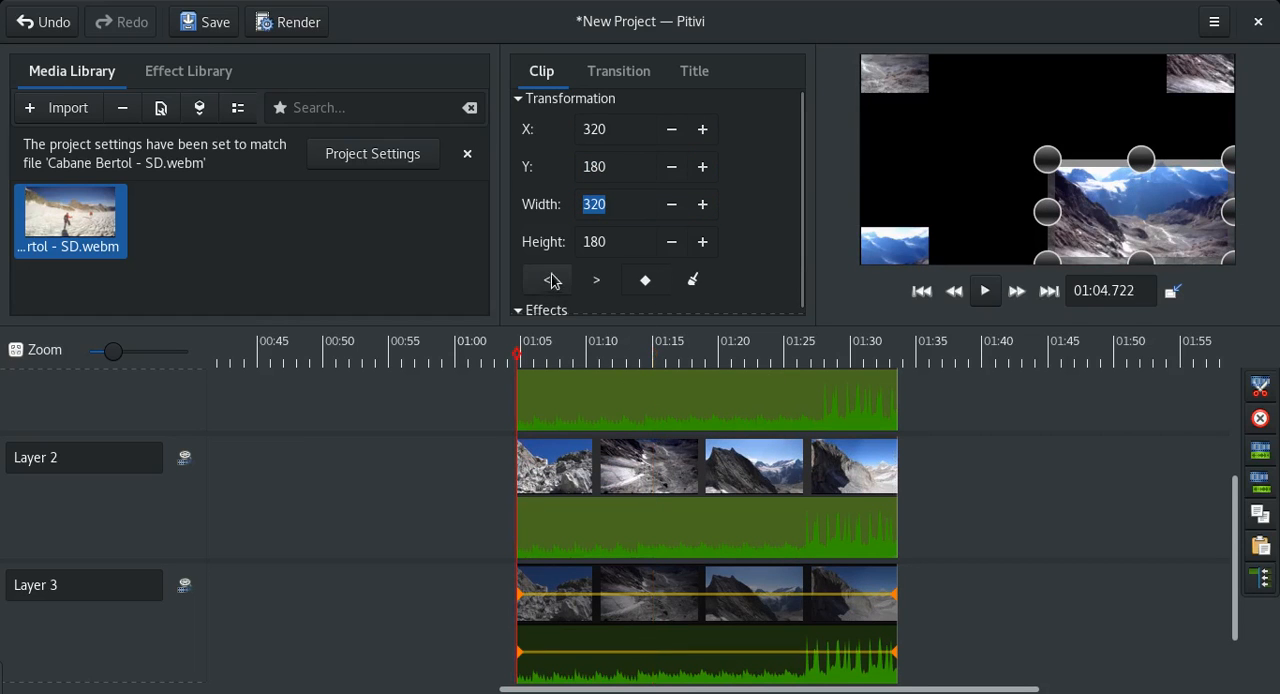
pyautogui.click(617, 127)
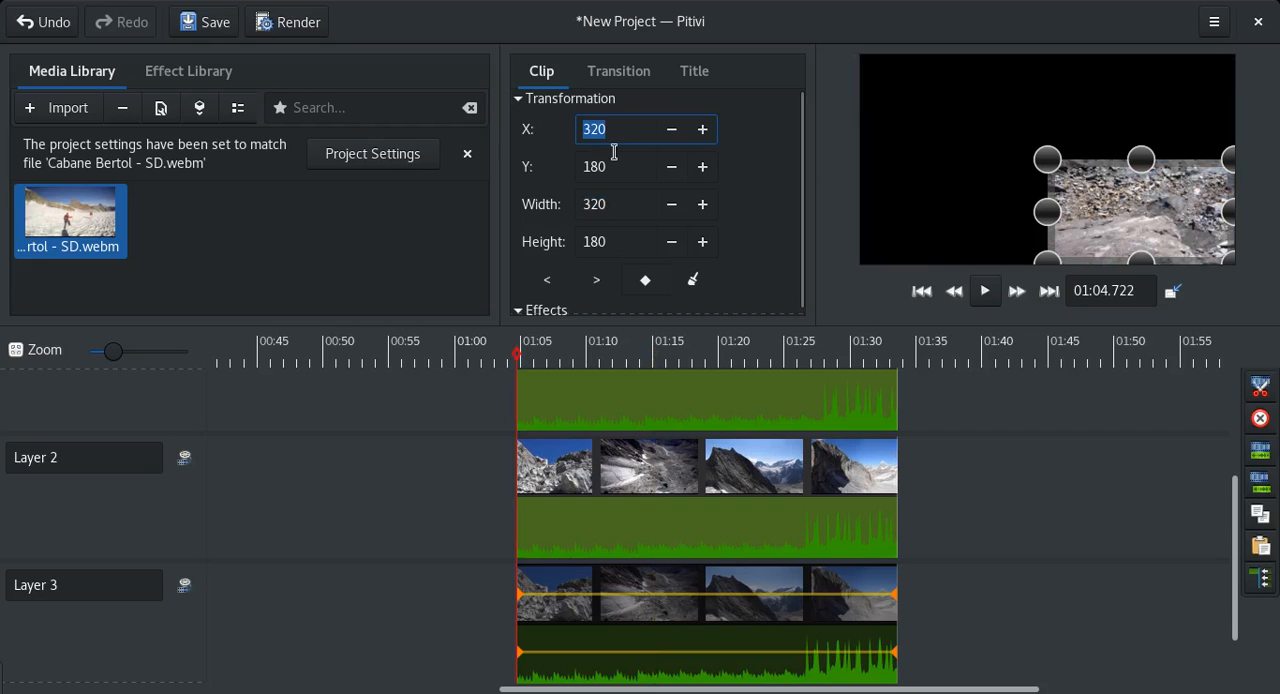
pyautogui.write('640')
pyautogui.press('Tab')
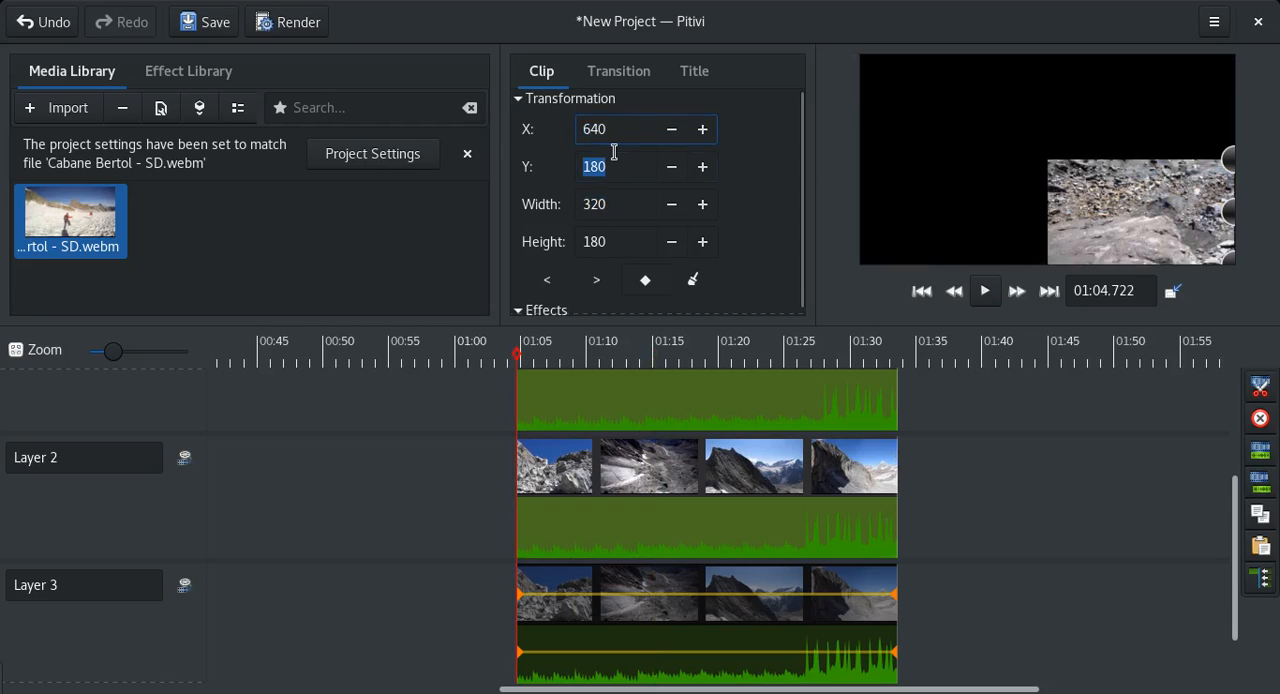
pyautogui.write('360')
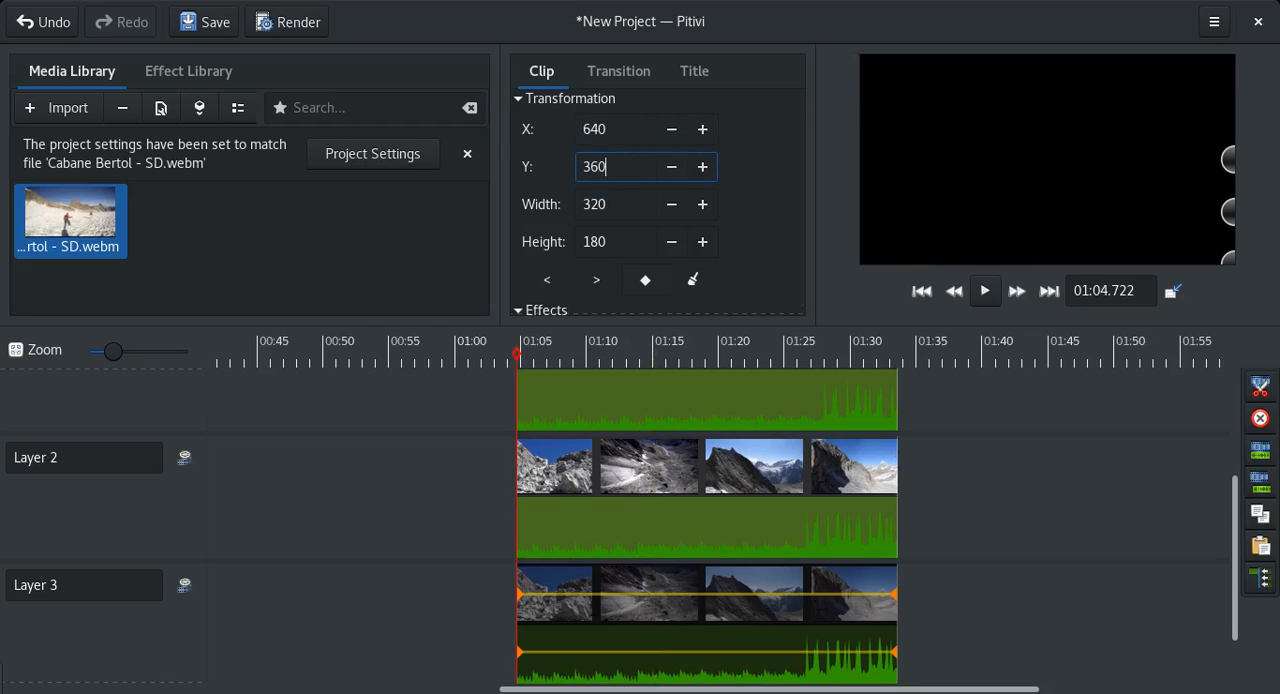
pyautogui.press('Tab')
# Deselect the clips and play the four-clip animation from just before the clips' start.
pyautogui.click(1218, 559)
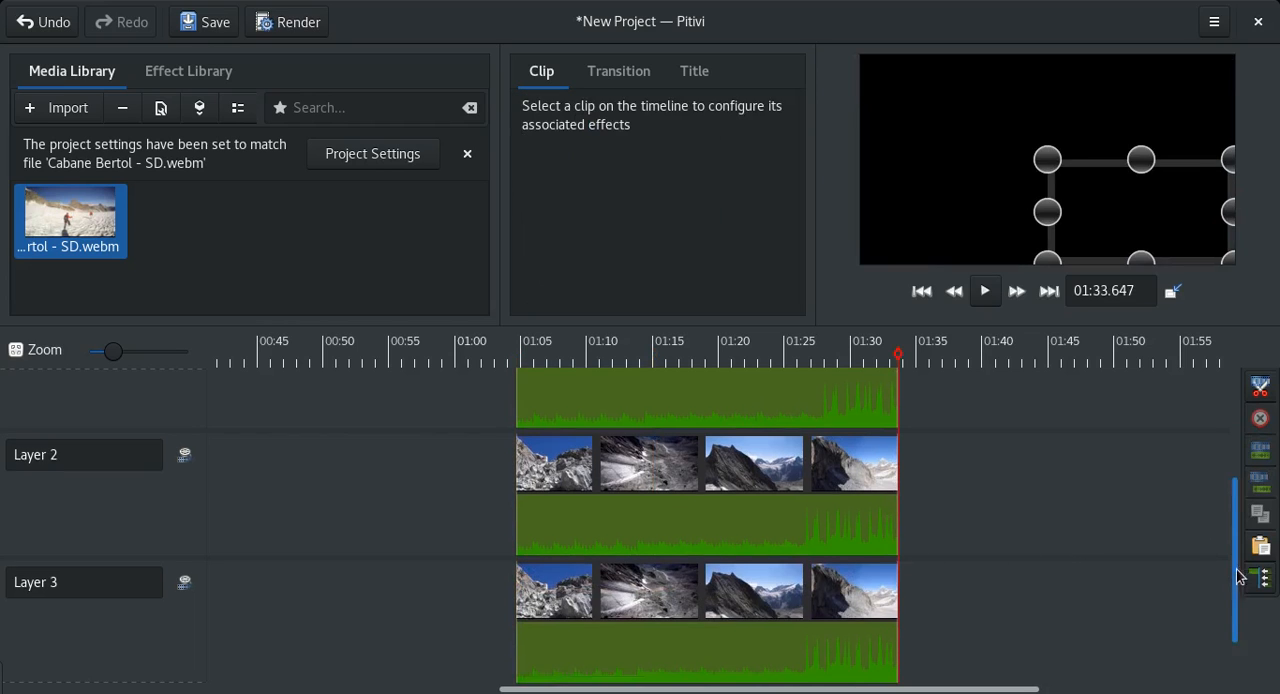
pyautogui.scroll(-1, 1218, 559)
pyautogui.click(469, 565)
pyautogui.click(505, 357)
pyautogui.click(511, 357)
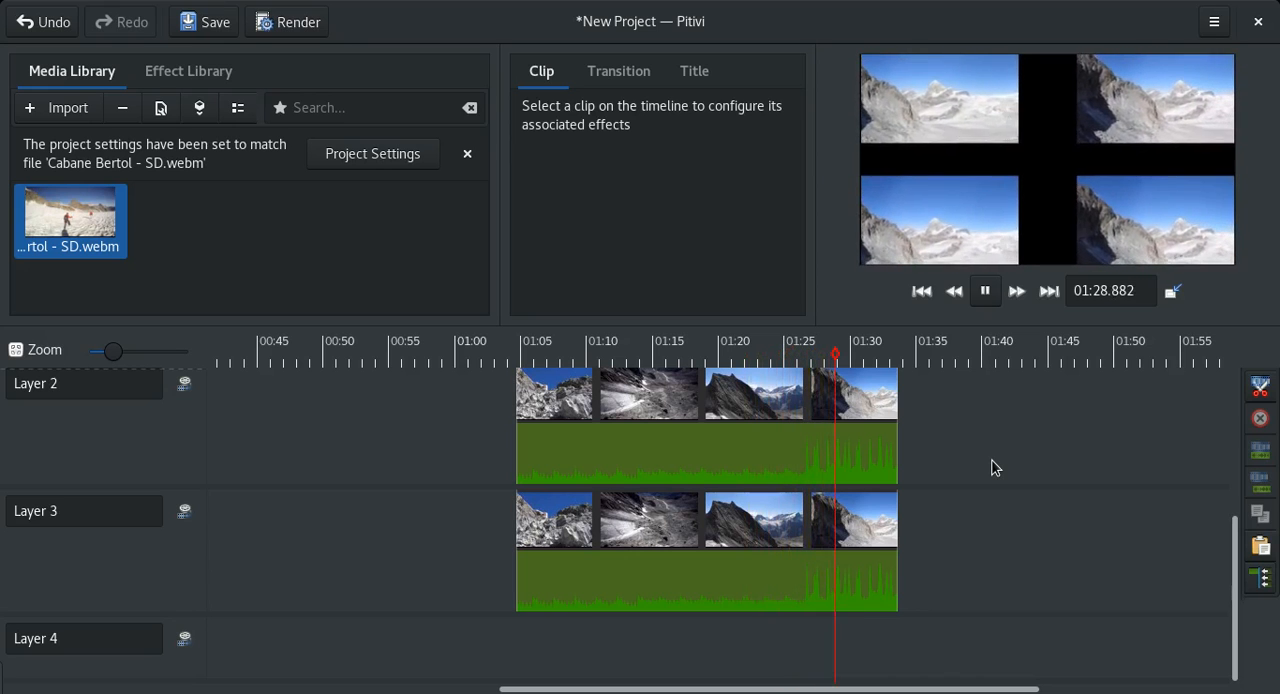
pyautogui.moveTo(1239, 535); pyautogui.dragTo(1236, 406)
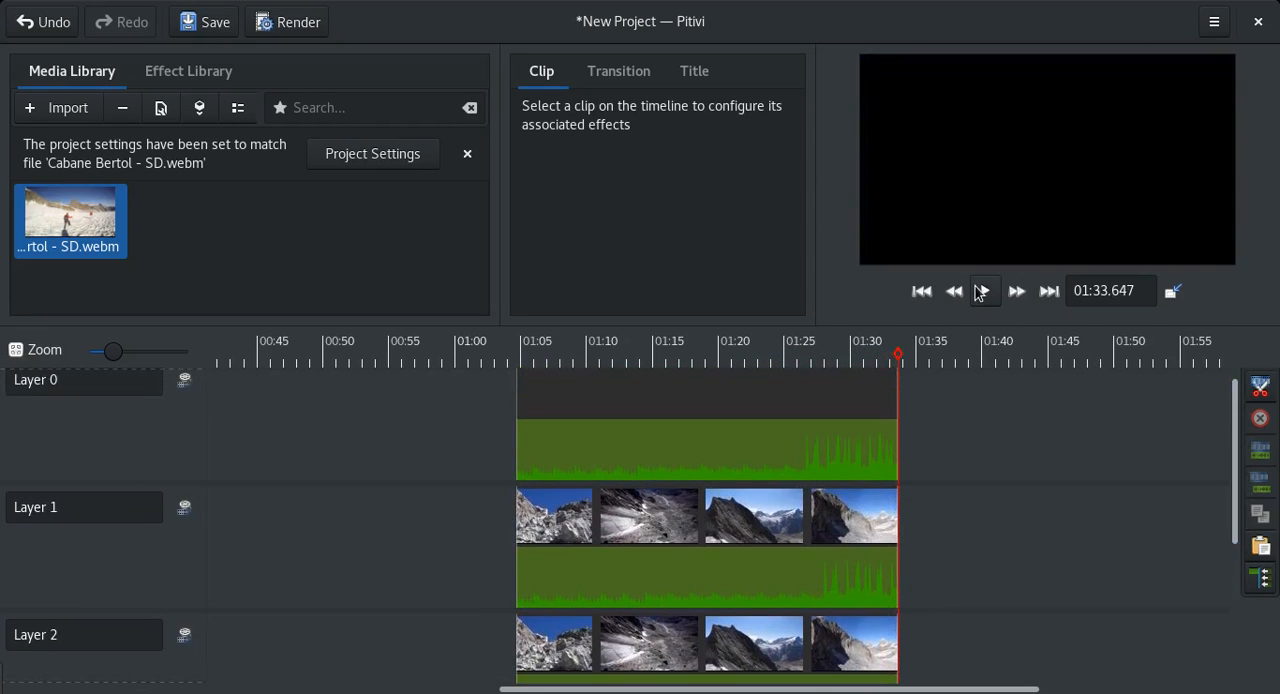